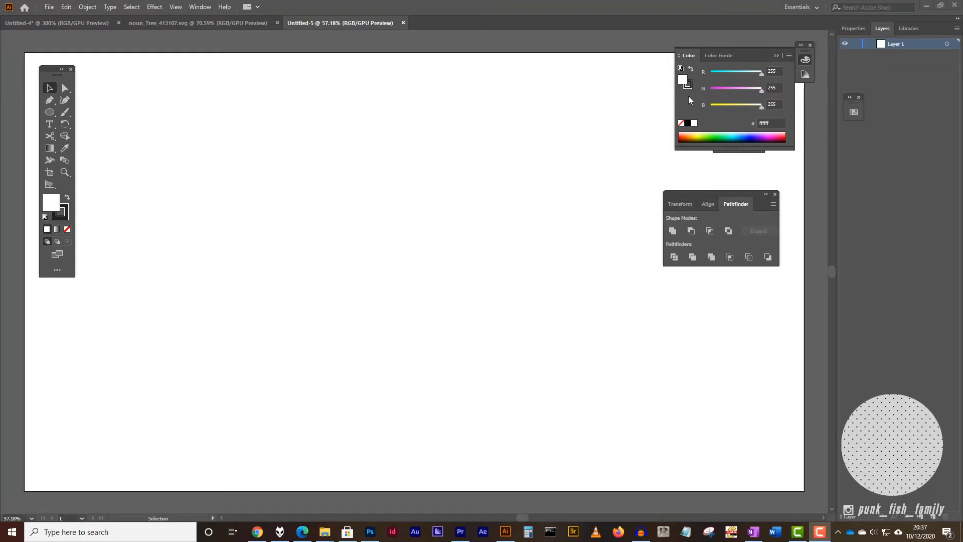
Show the rulers and add a horizontal and a vertical guide crossing near the artboard's centre
left_click(177, 7)
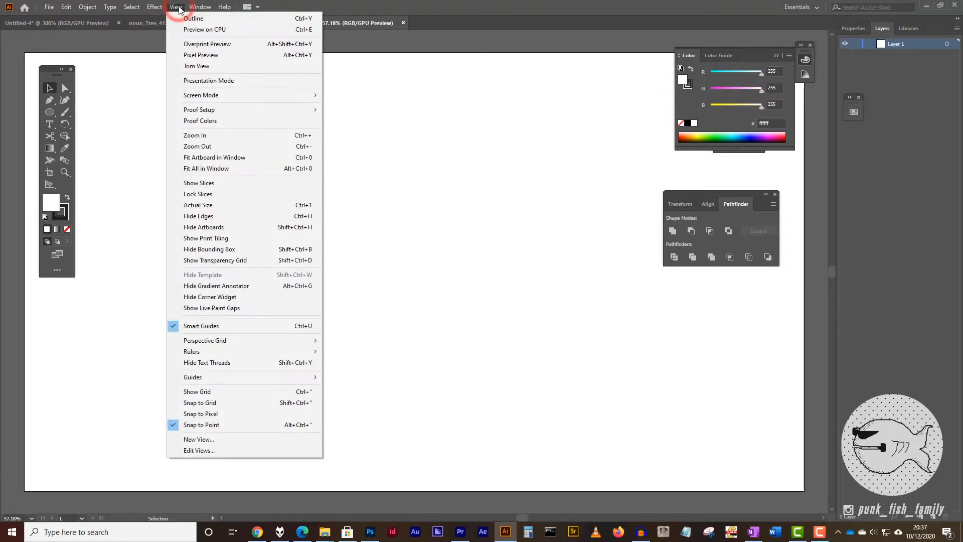
mouse_move(214, 351)
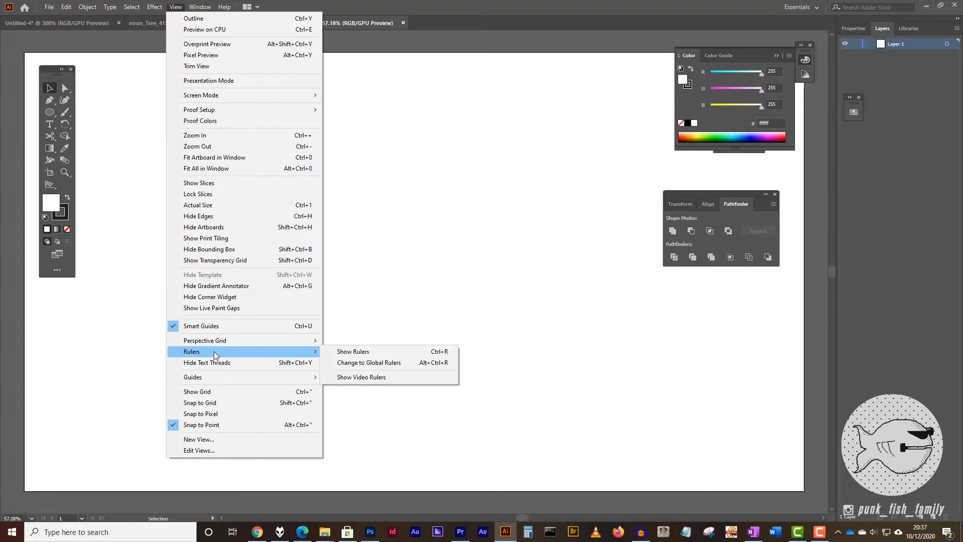
left_click(367, 351)
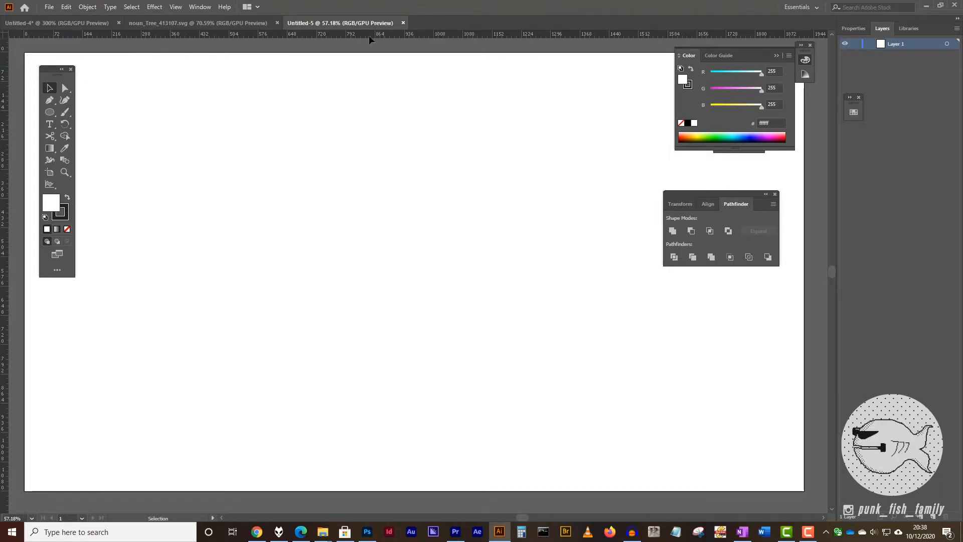
left_click_drag(390, 32, 444, 281)
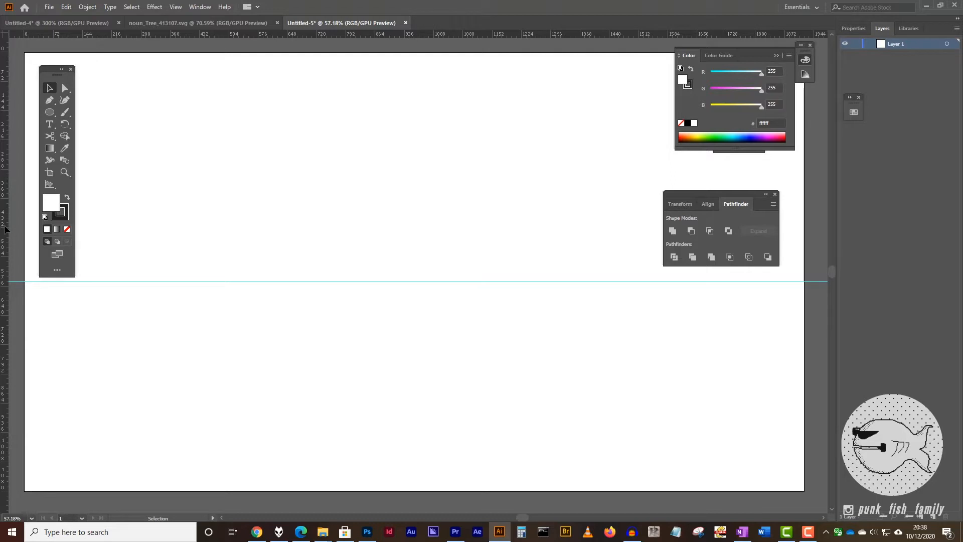
left_click_drag(4, 228, 422, 291)
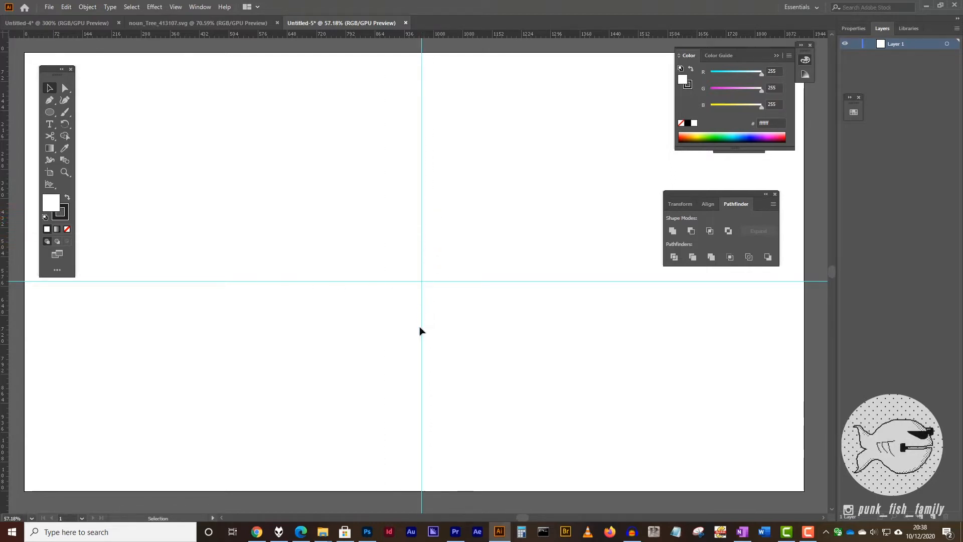
Create a 100 pt by 100 pt circle centred on the intersection of the two guides
left_click(63, 173)
left_click(428, 290)
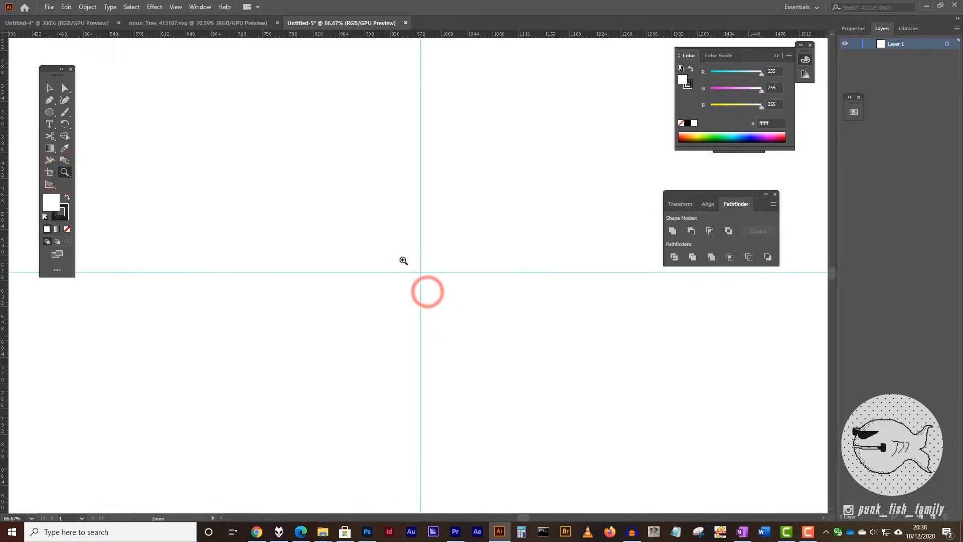
left_click(403, 260)
left_click(428, 286)
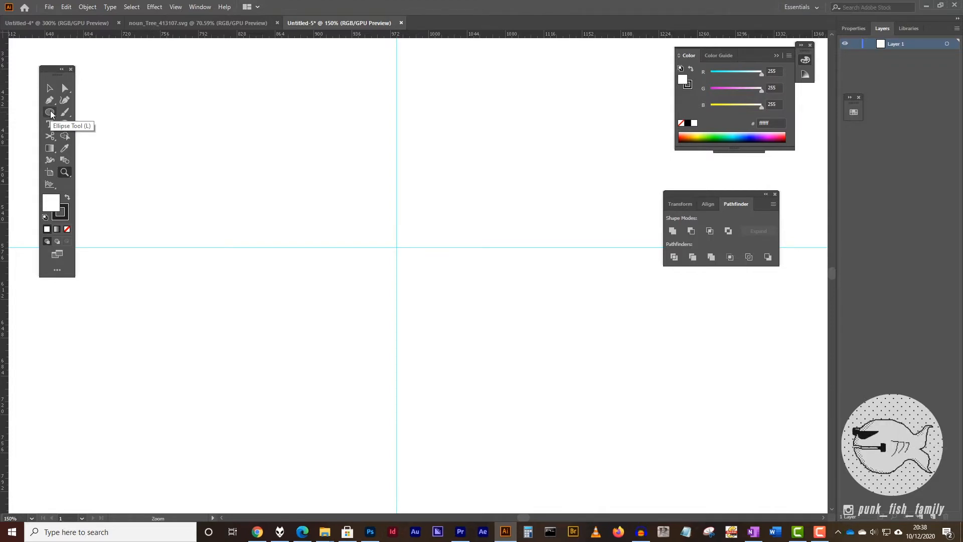
left_click(50, 113)
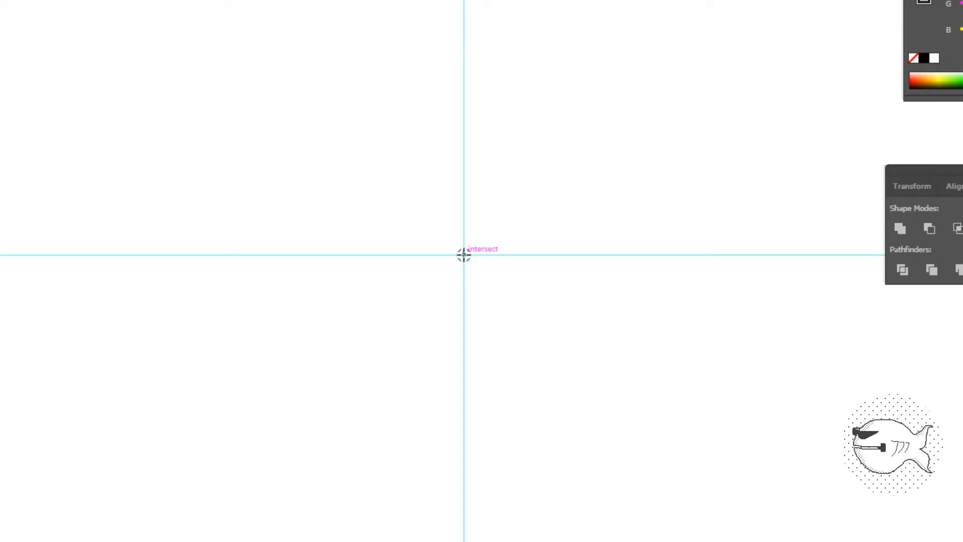
left_click(464, 254)
left_click_drag(417, 71, 312, 67)
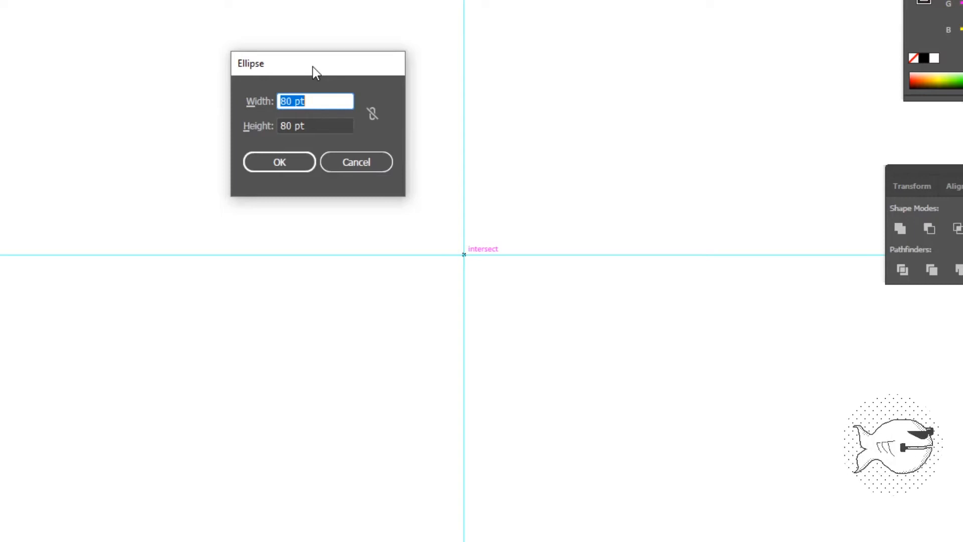
type("100")
key("Tab")
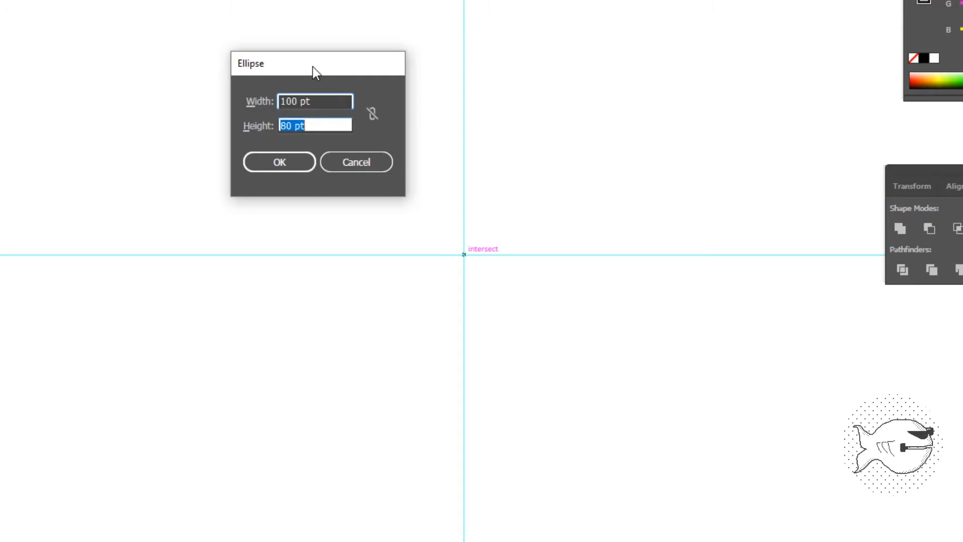
type("100")
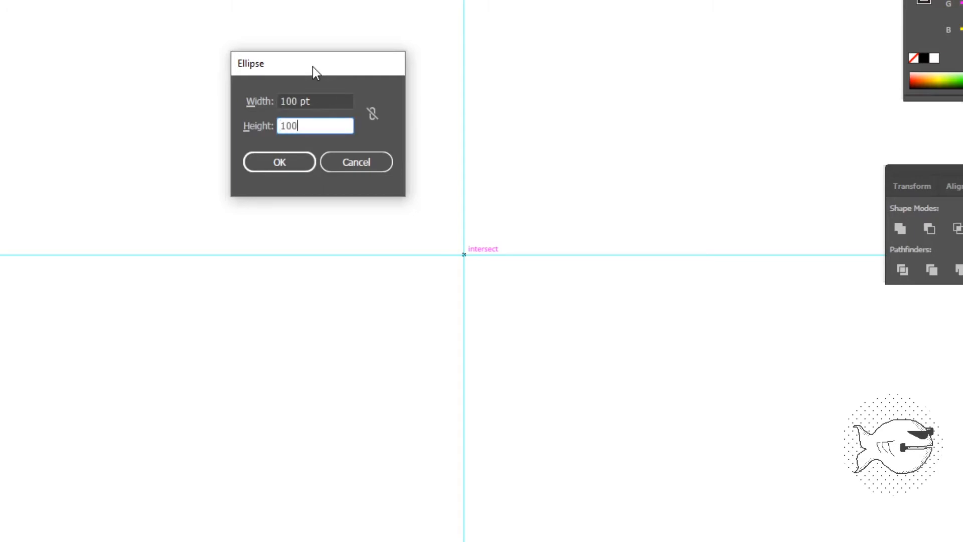
left_click(303, 164)
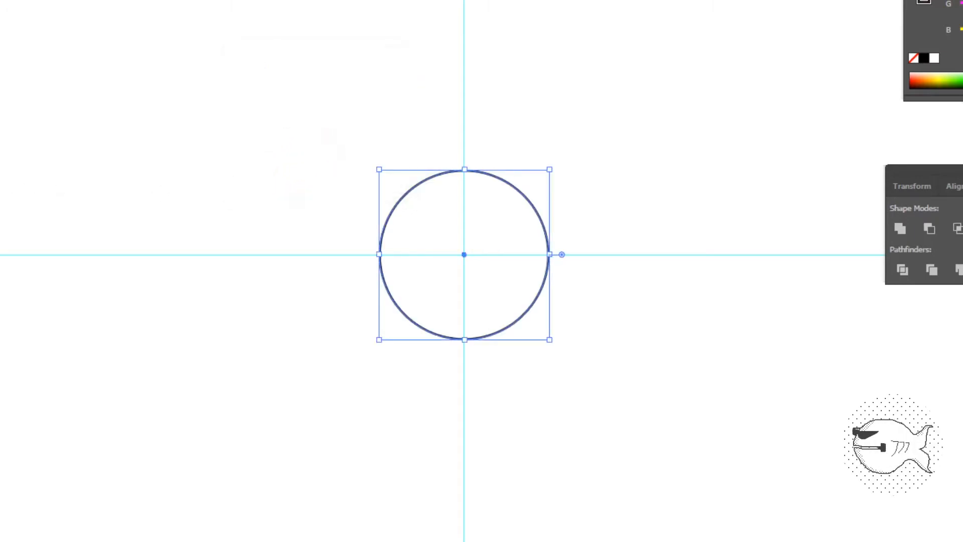
Try to select the horizontal guide running through the circle's centre
key("a")
key("z")
left_click(477, 255)
left_click(493, 304)
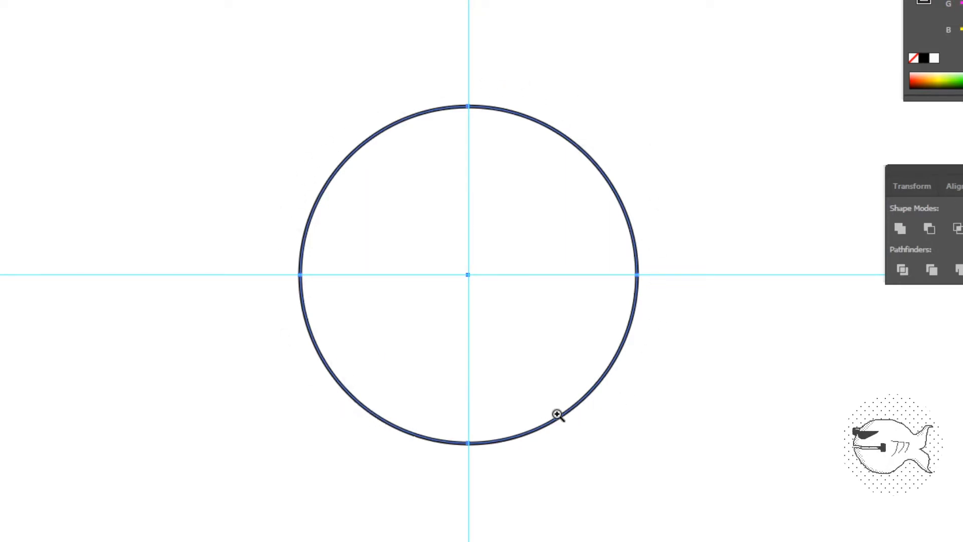
left_click(368, 424)
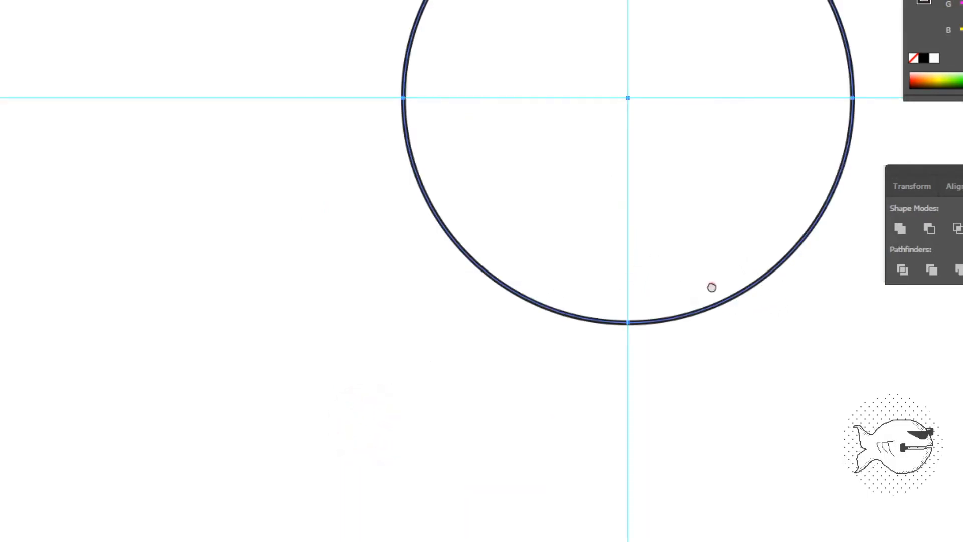
left_click_drag(712, 286, 566, 400)
key("ctrl+a")
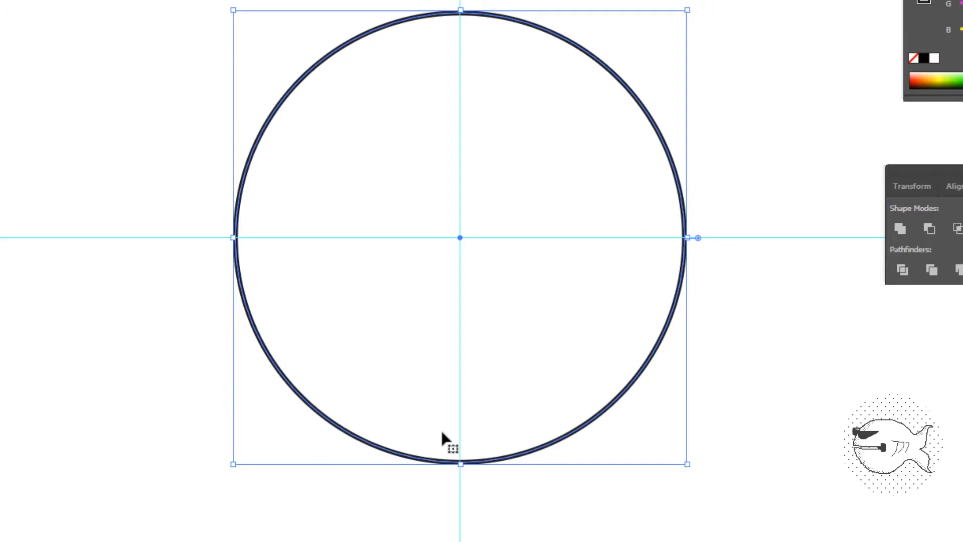
left_click(117, 161)
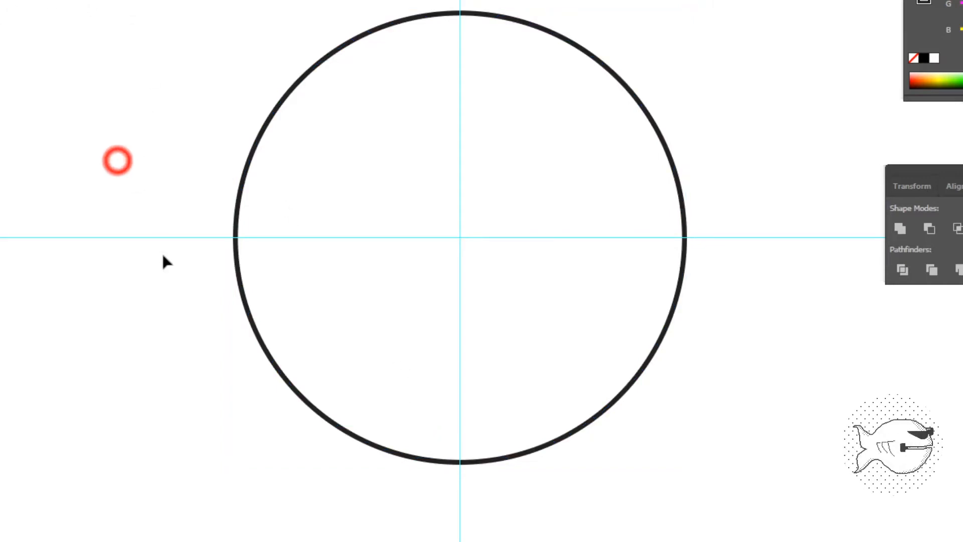
left_click_drag(169, 236, 308, 310)
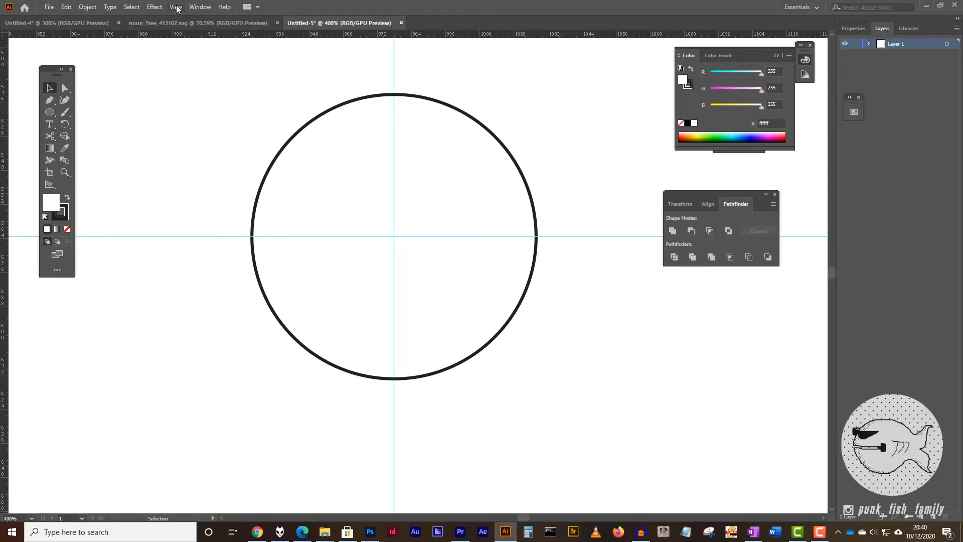
Unlock the guides and test that the horizontal guide can be selected
left_click(176, 8)
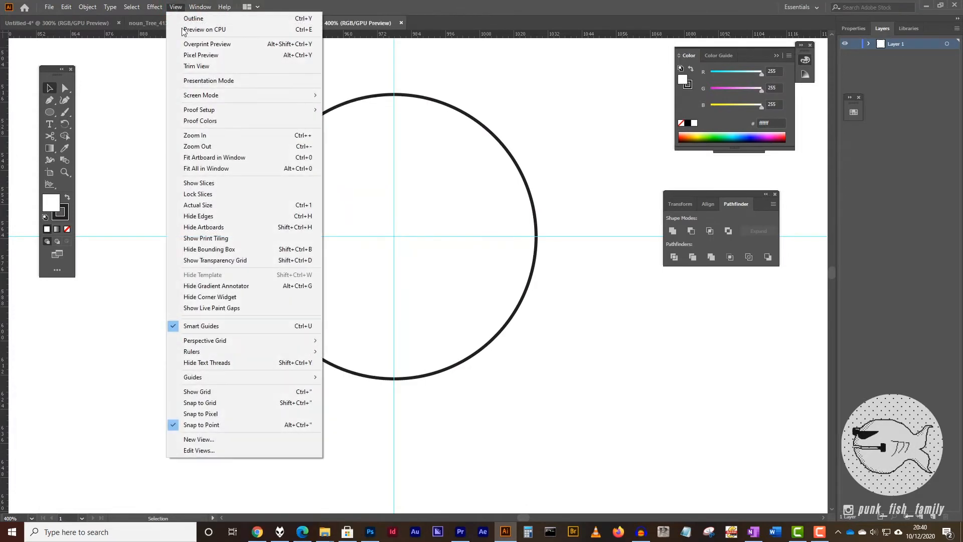
left_click(225, 376)
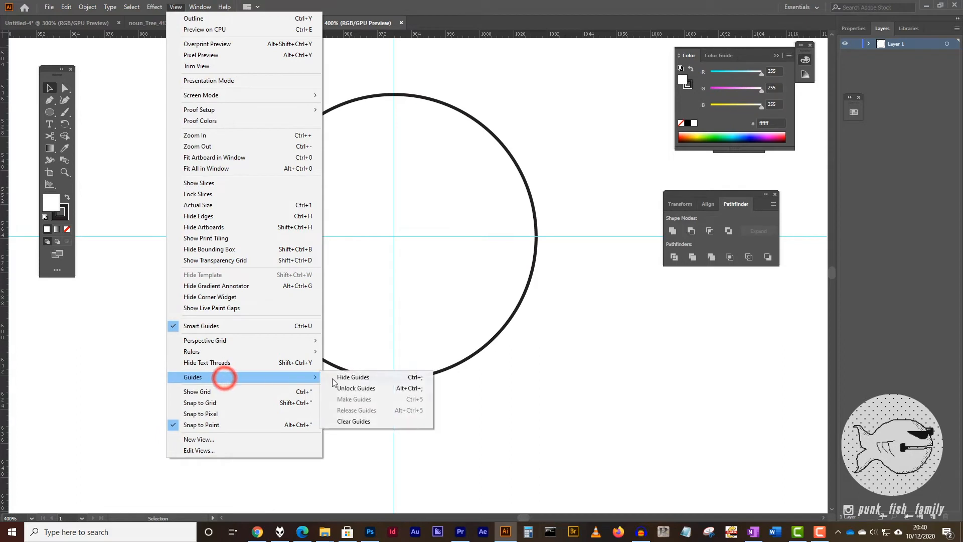
left_click(360, 390)
left_click(209, 326)
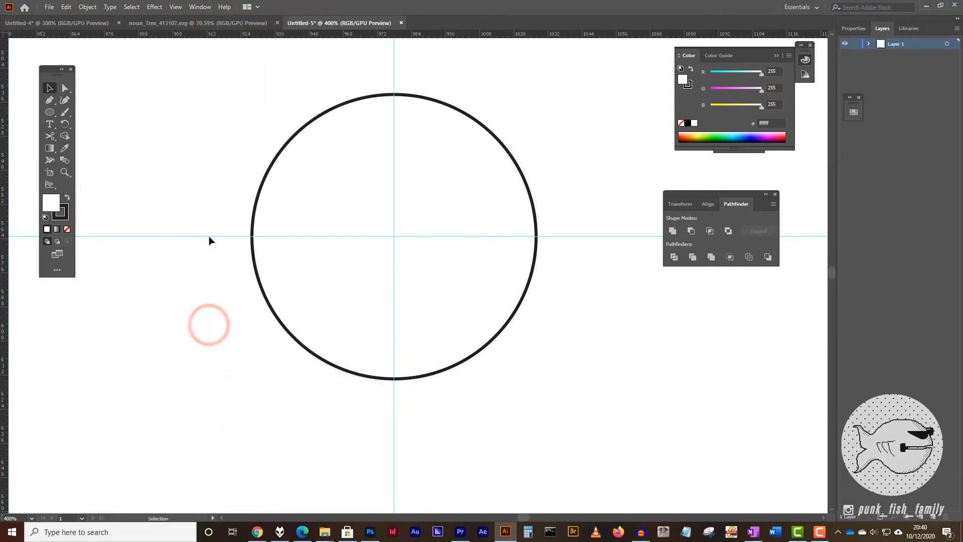
left_click(209, 236)
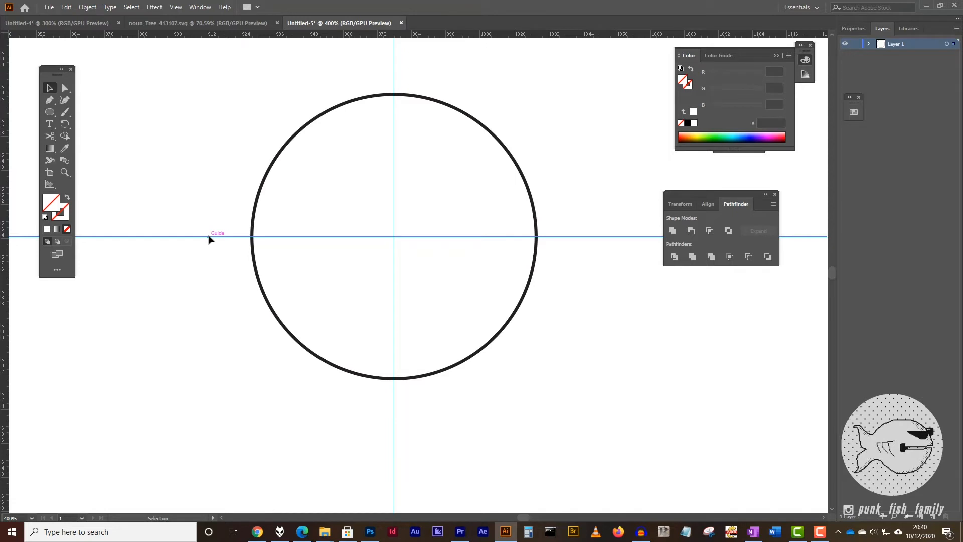
left_click(235, 194)
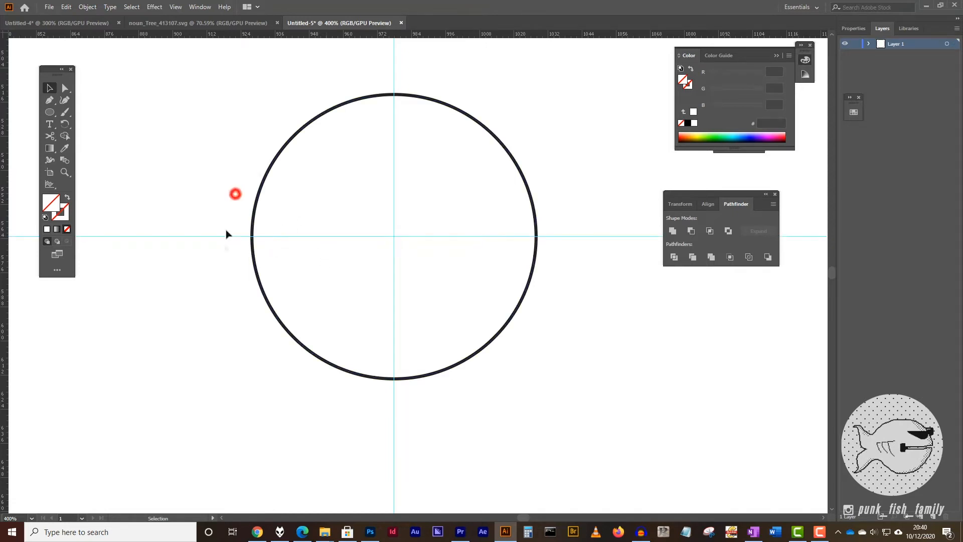
Copy the horizontal guide with Move, using 0 pt horizontal and 35 pt vertical offset
left_click(227, 236)
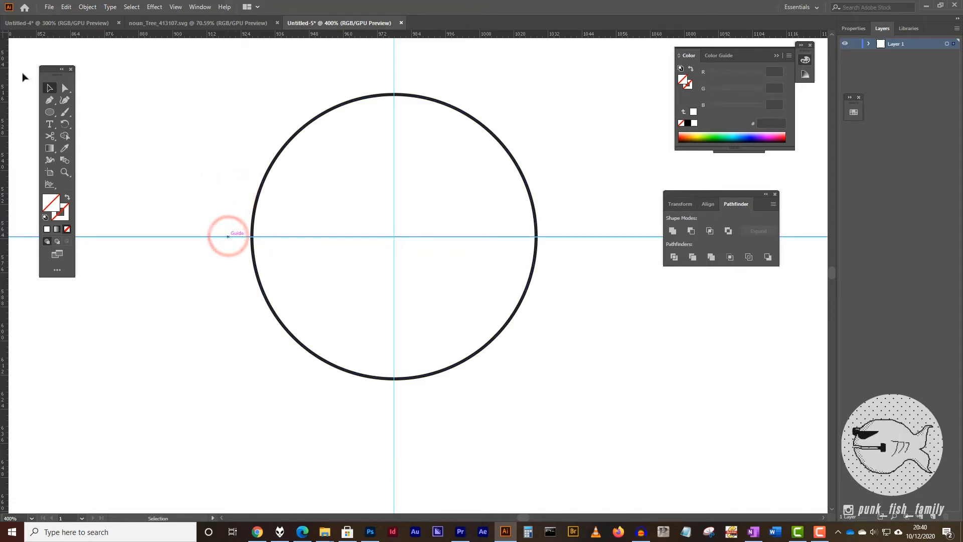
double_click(49, 88)
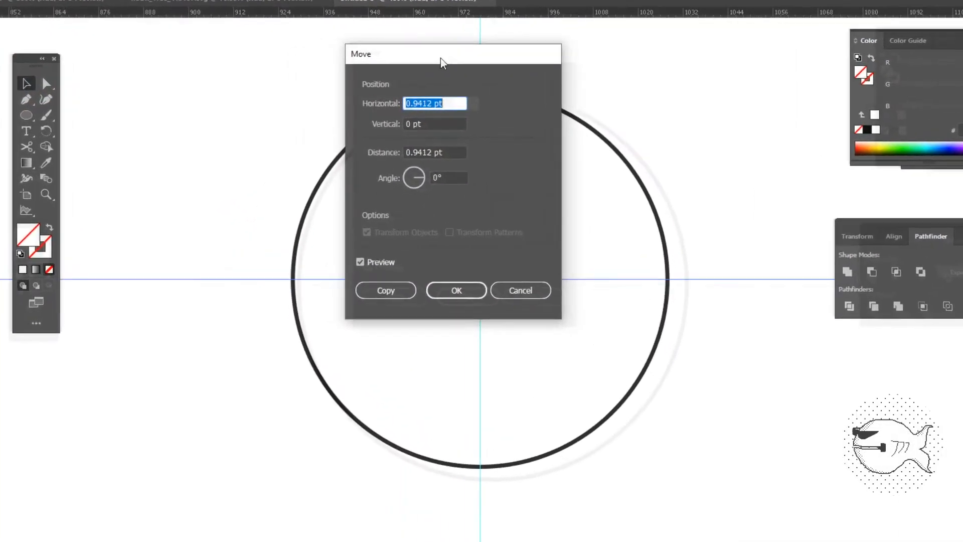
left_click_drag(366, 70, 168, 84)
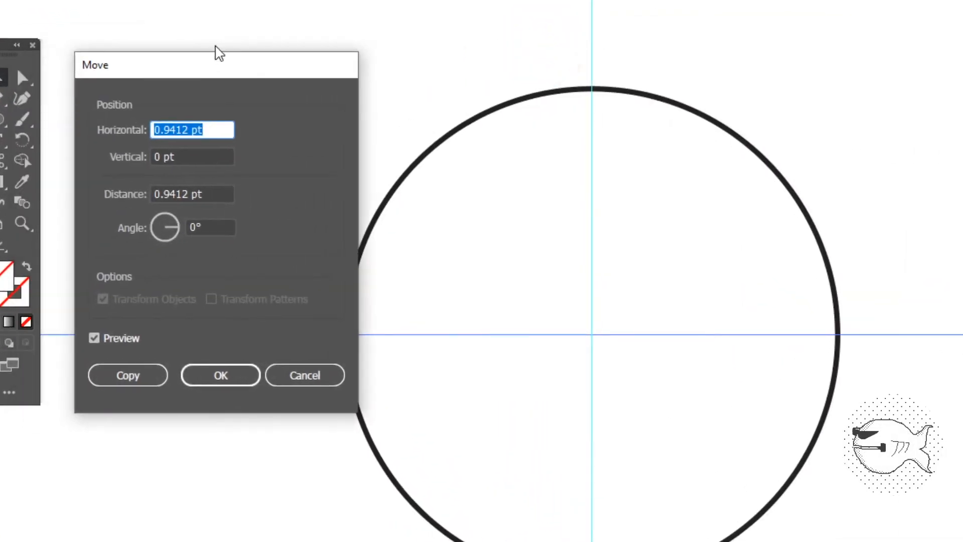
type("0")
key("Tab")
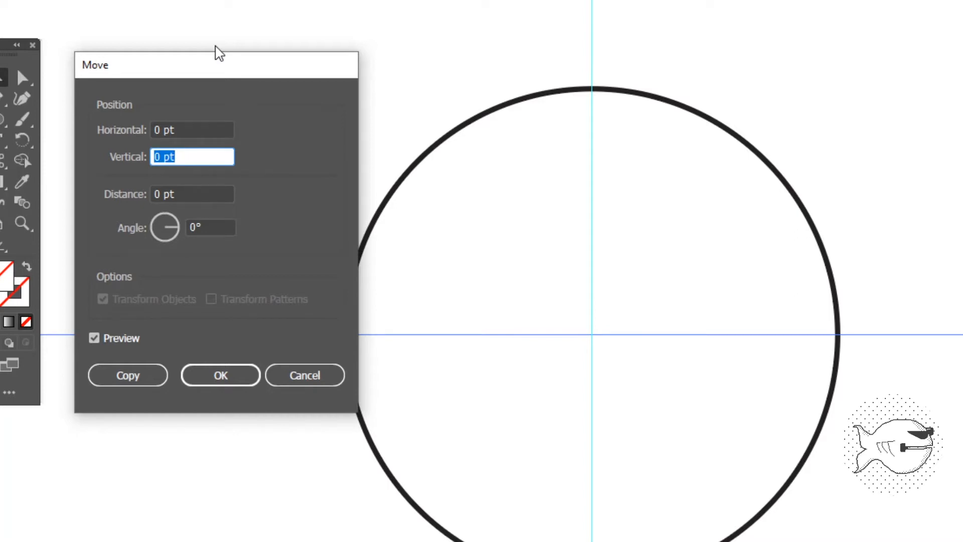
type("35")
key("Tab")
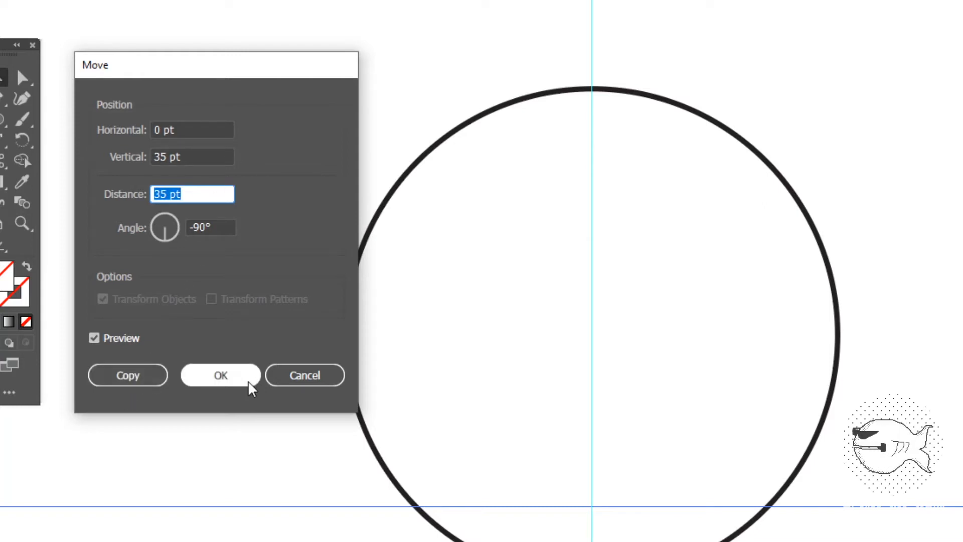
left_click(144, 378)
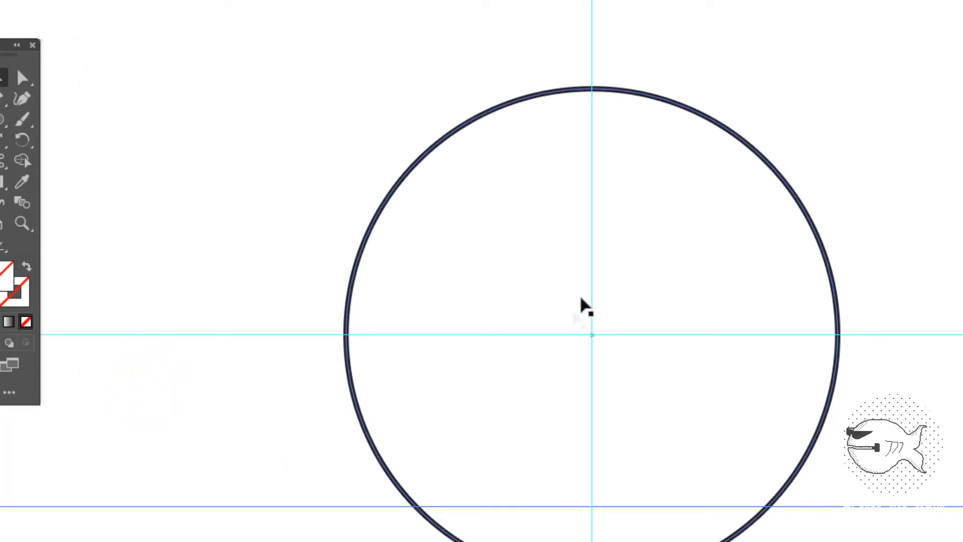
left_click(301, 499)
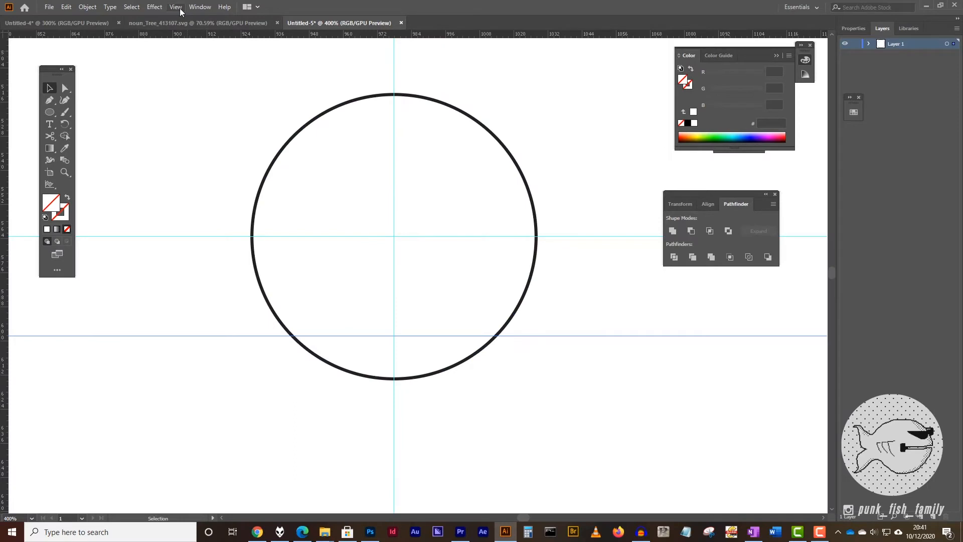
Lock the guides again and test that only the circle can be selected
left_click(181, 7)
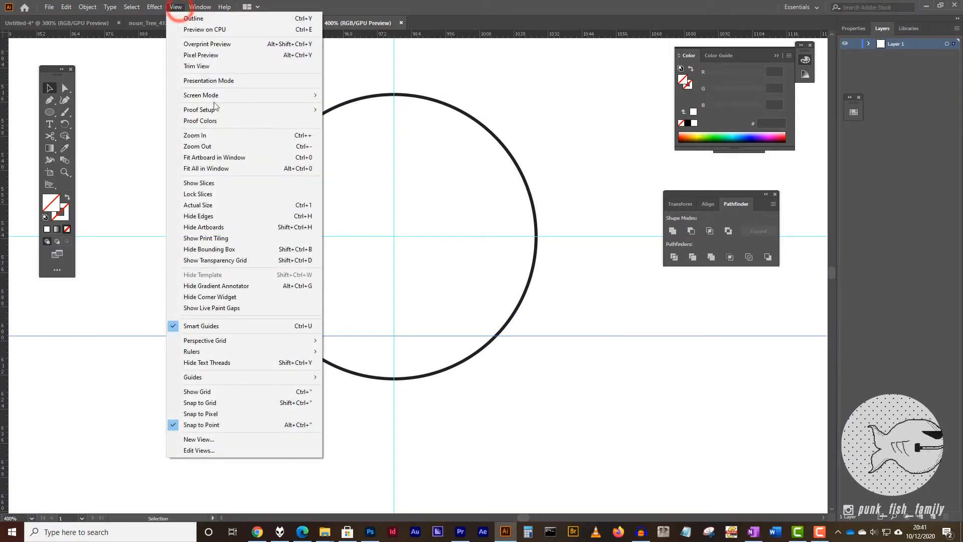
left_click(269, 375)
left_click(377, 388)
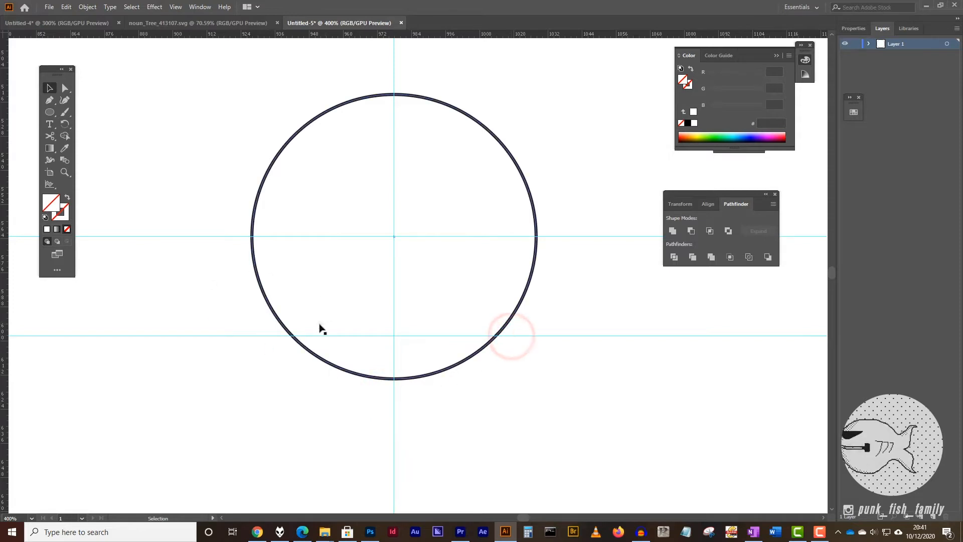
left_click(324, 361)
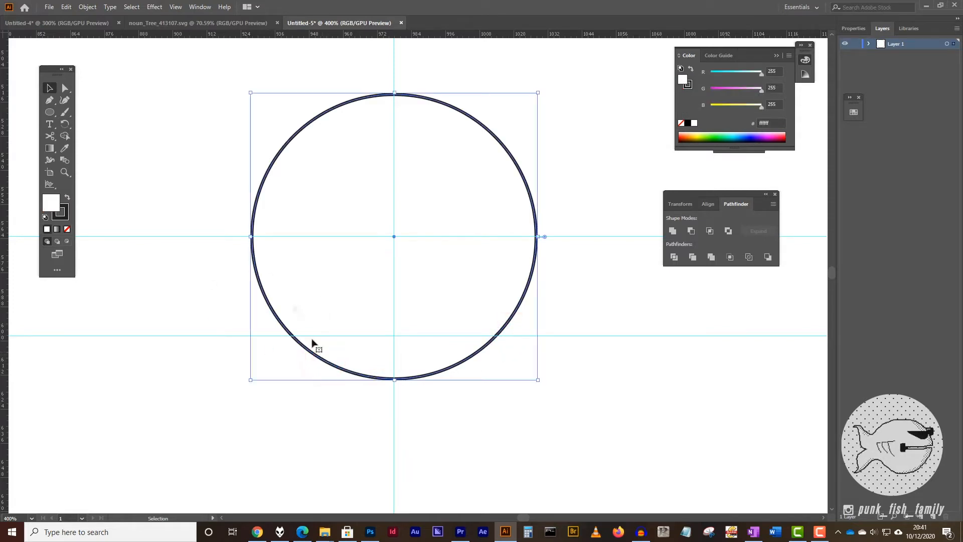
left_click(285, 336)
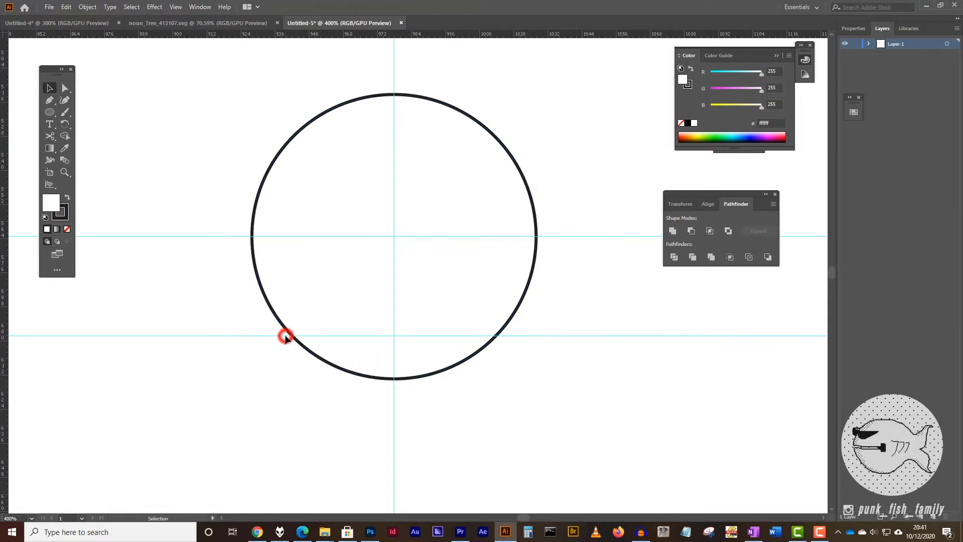
left_click(503, 334)
Cut the circle with the Scissors tool at both points where it crosses the lower horizontal guide
left_click(460, 362)
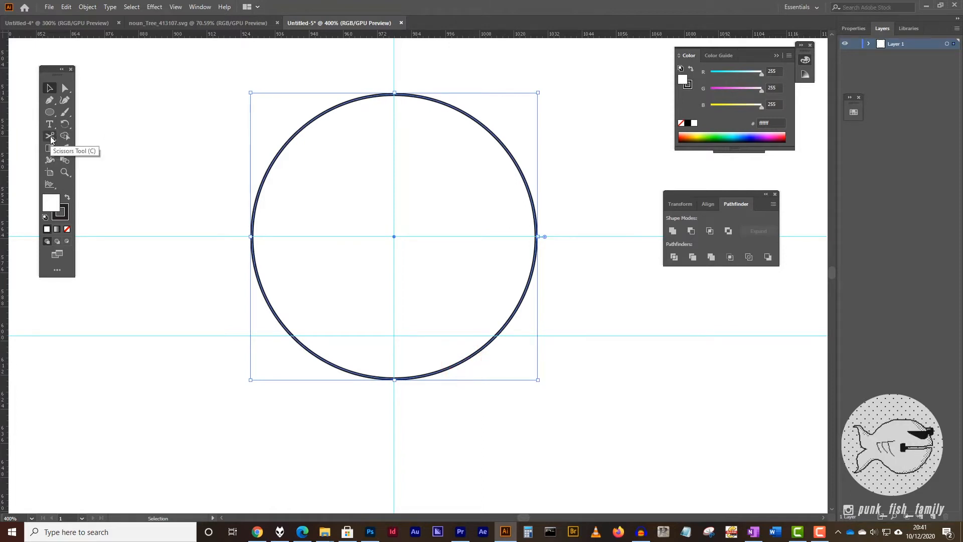
left_click(50, 137)
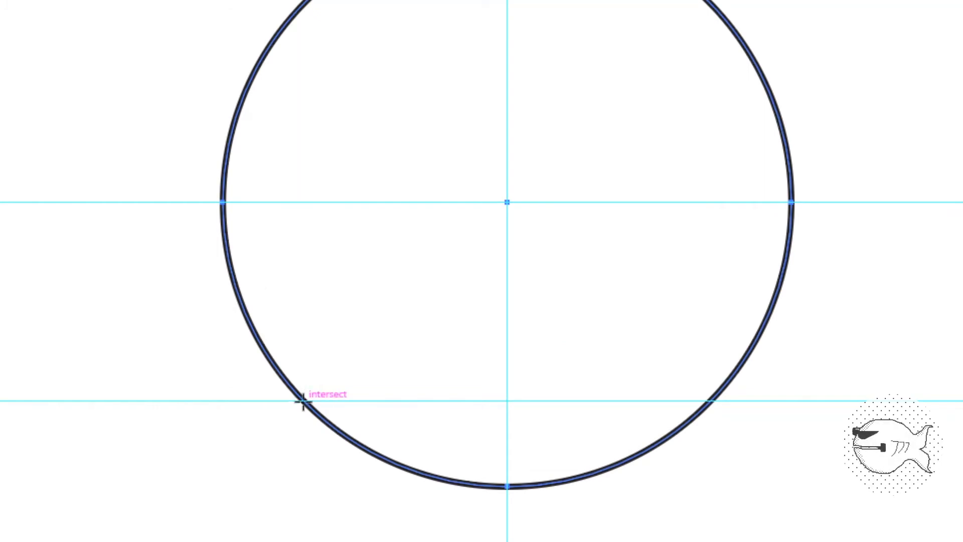
left_click(302, 401)
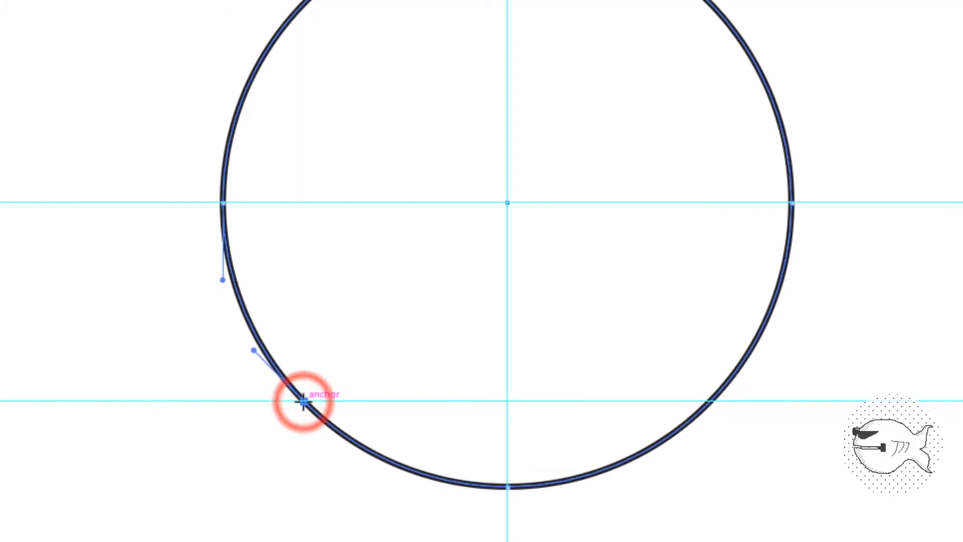
left_click(709, 400)
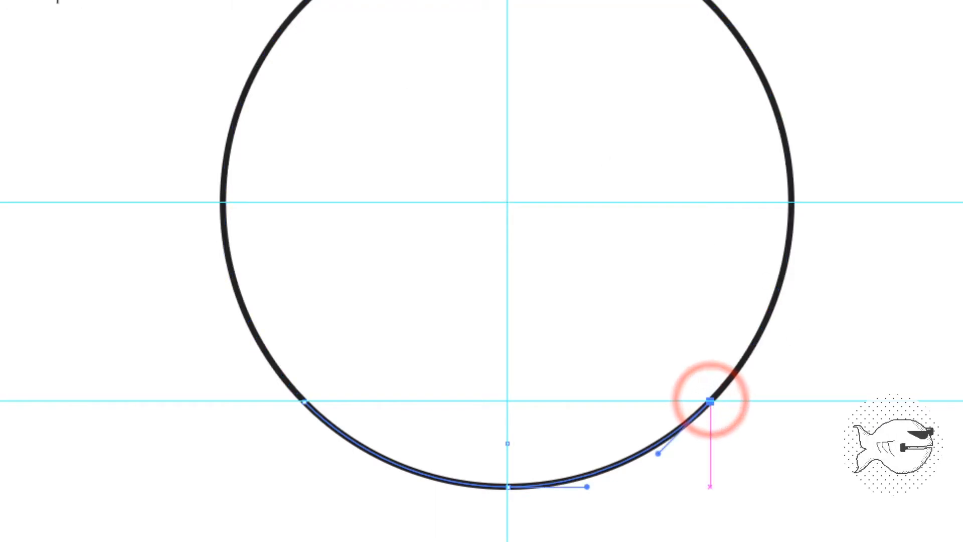
key("v")
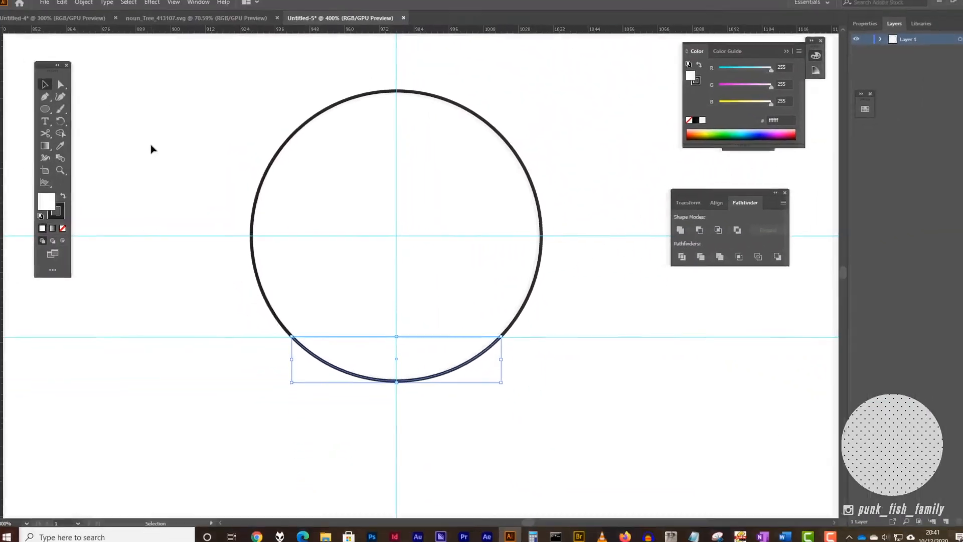
Add type along the upper arc of the cut circle reading "THIS IS THE NAME OF MY BRAND"
left_click(49, 124)
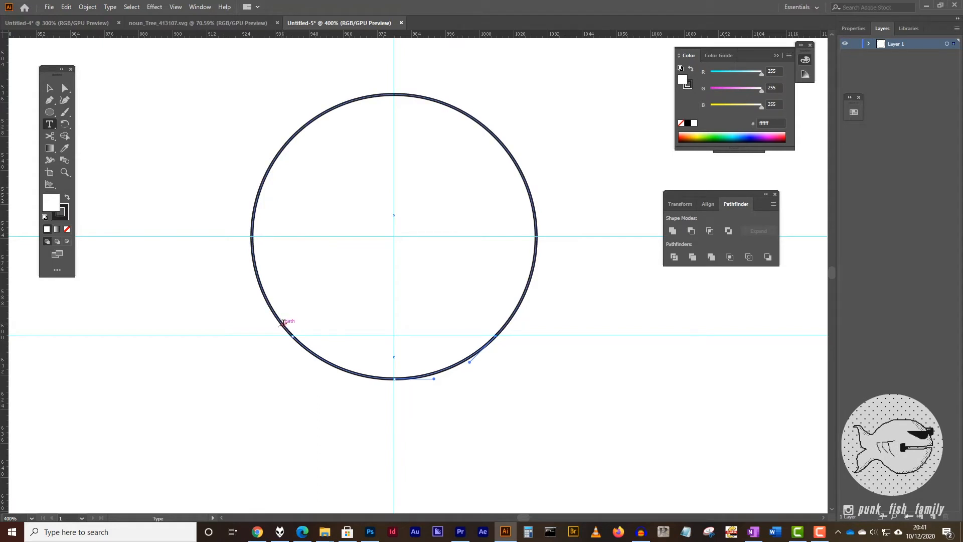
left_click(283, 323)
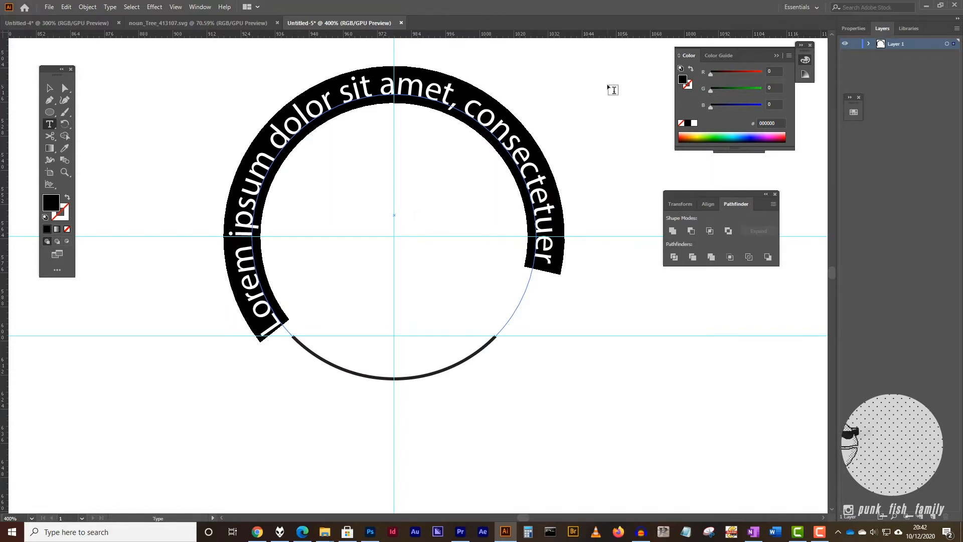
type("THI")
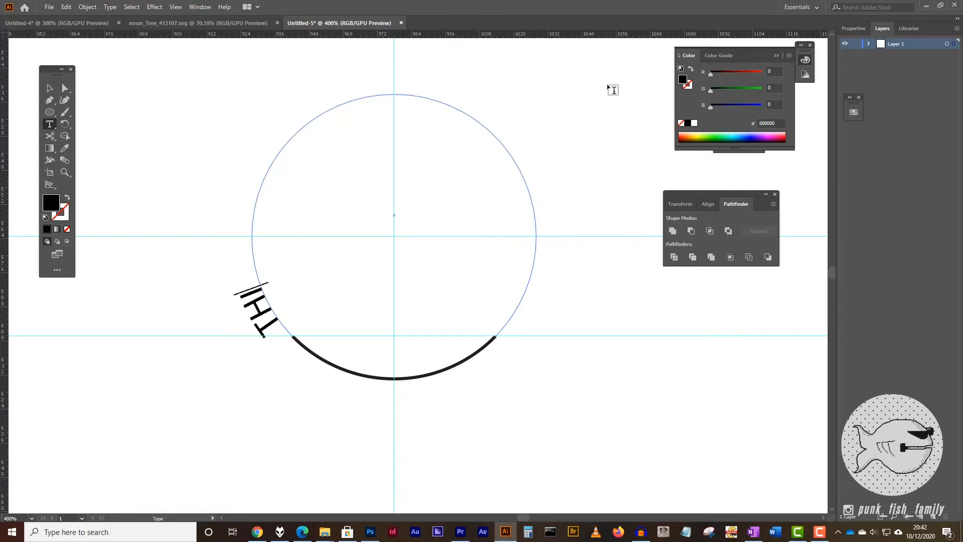
type("S IS THE N")
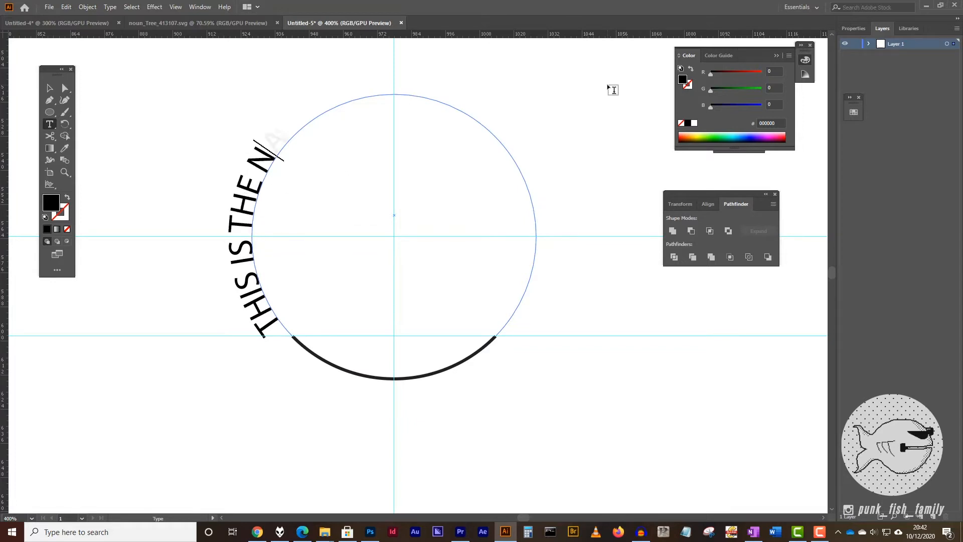
type("AME OF MY BRAND")
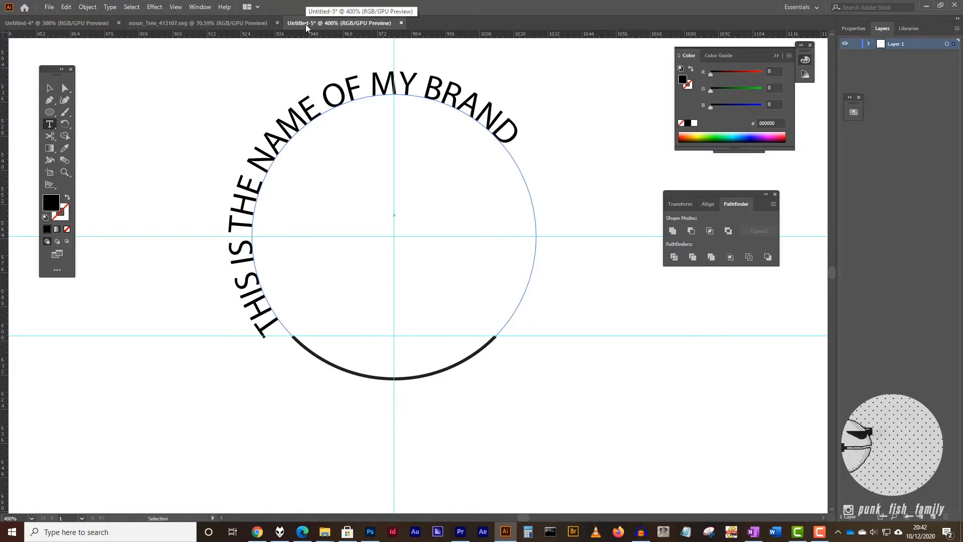
Show the Character formatting settings for the text on the arc
left_click(206, 7)
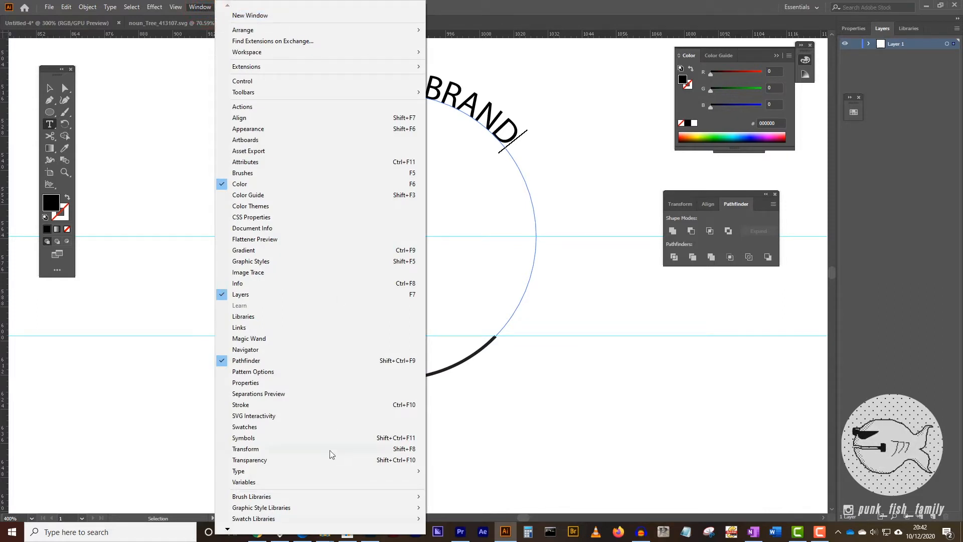
mouse_move(311, 471)
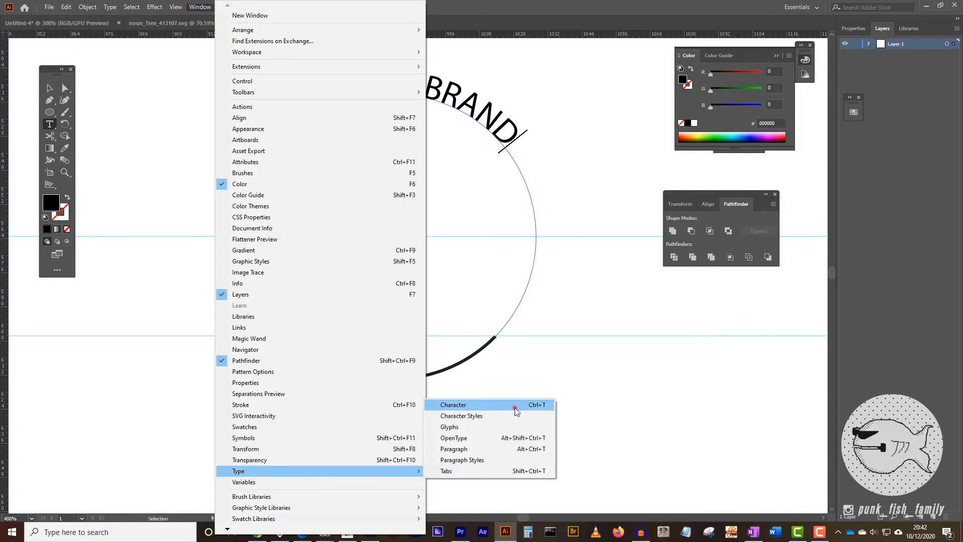
left_click(516, 406)
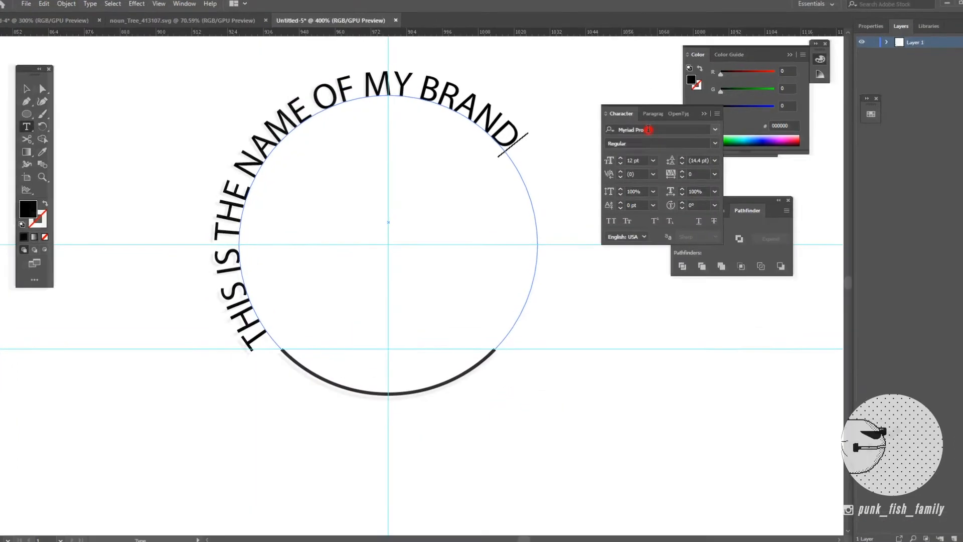
Try to set the font to Proxima Nova Cond Medium without selecting the text on the arc
left_click(648, 129)
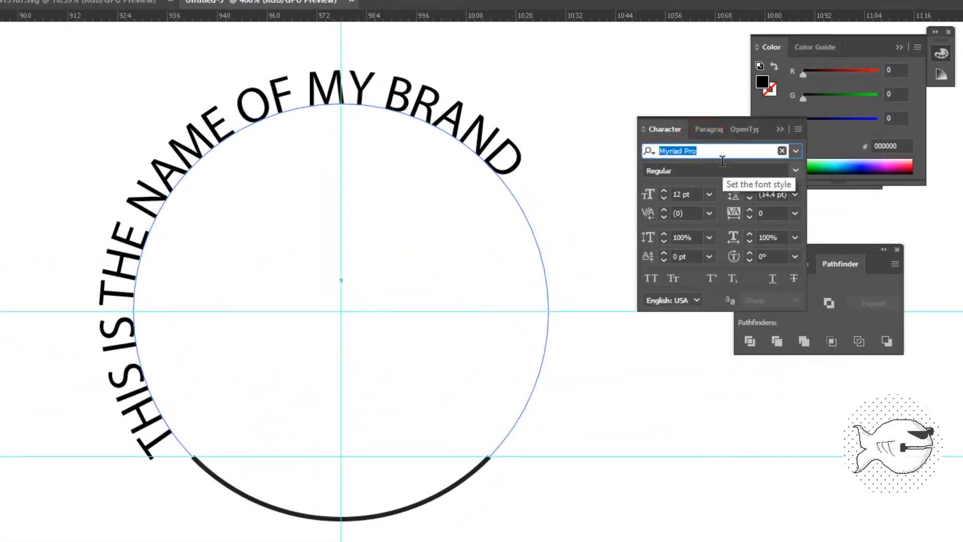
type("pro")
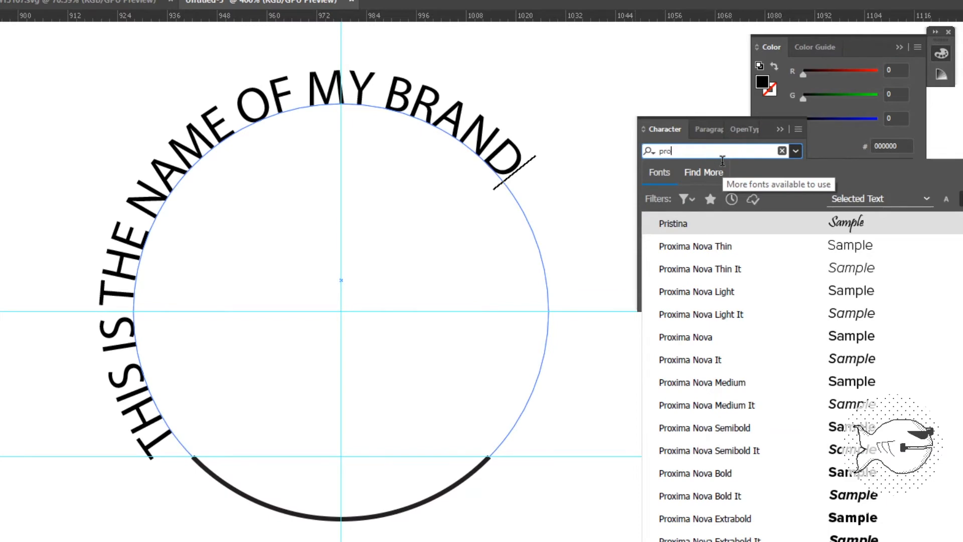
type("x")
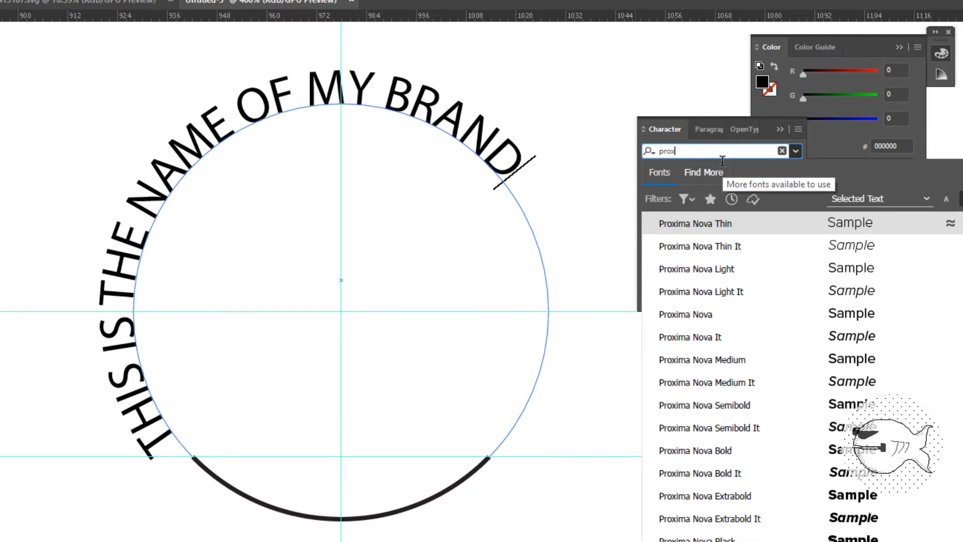
type("ima")
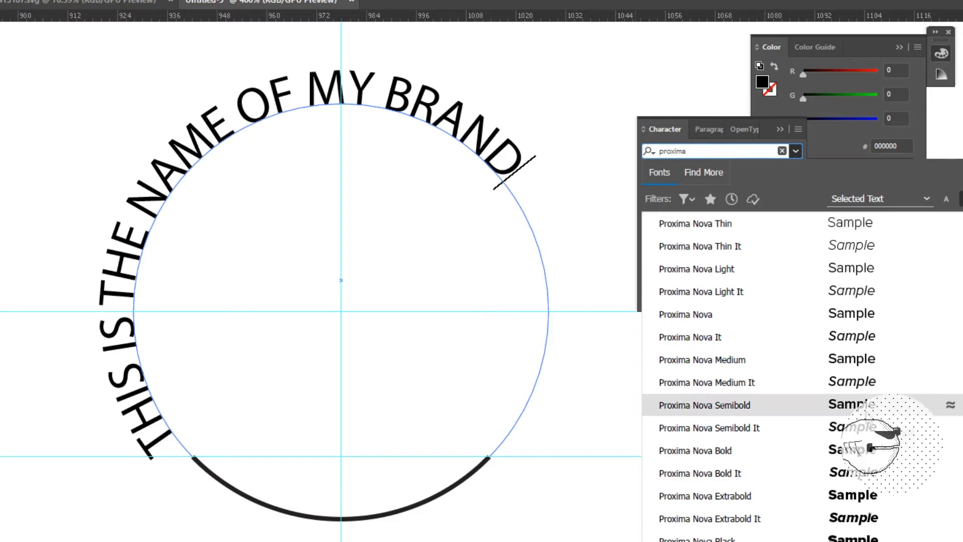
scroll(905, 514, "down", 4)
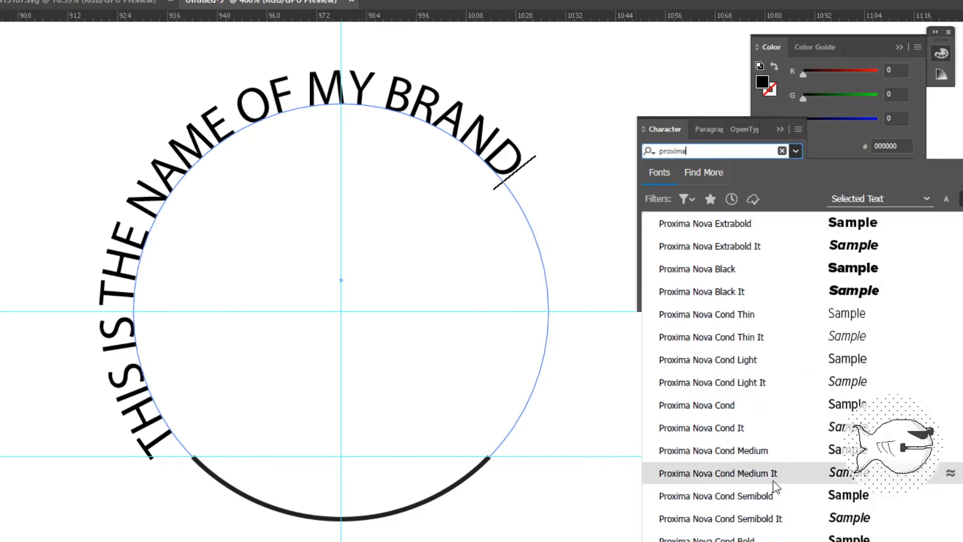
left_click(778, 448)
Select all the text on the arc and set its font to Proxima Nova Condensed Medium
left_click(399, 101)
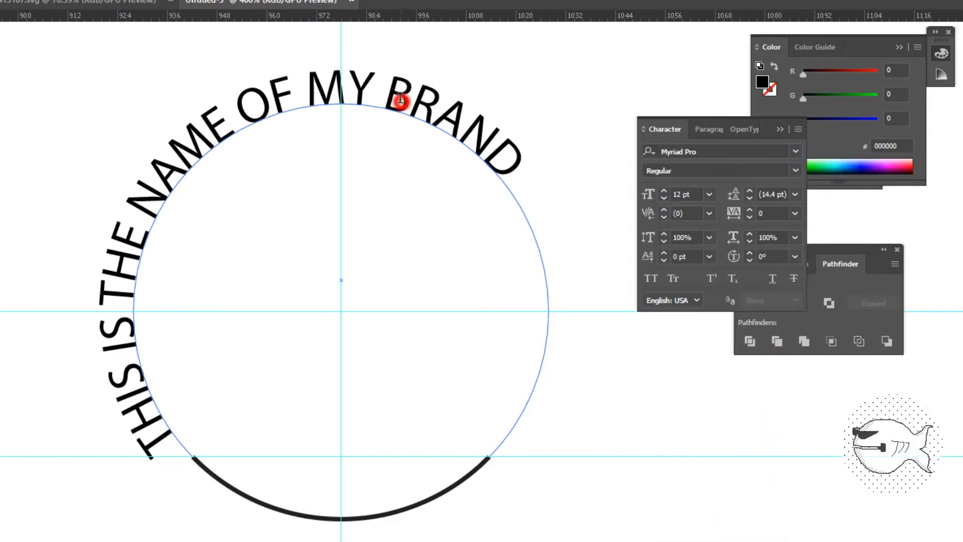
key("ctrl+a")
left_click(706, 147)
type("p")
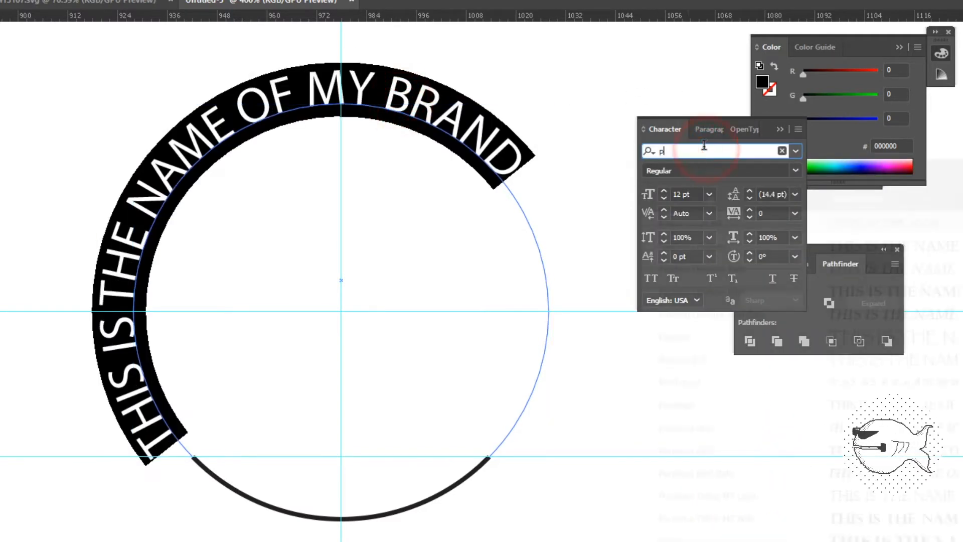
type("roximan")
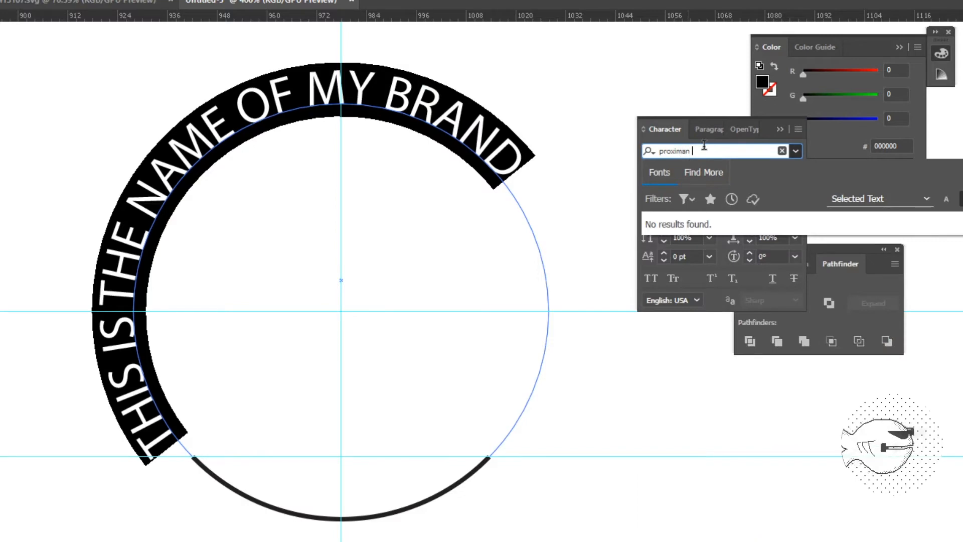
key("BackSpace")
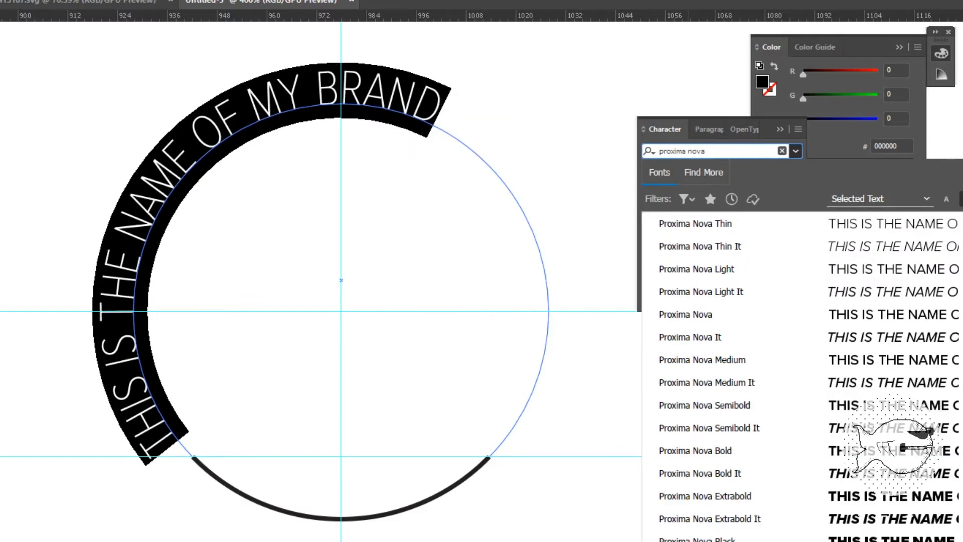
scroll(753, 311, "down", 4)
left_click(765, 447)
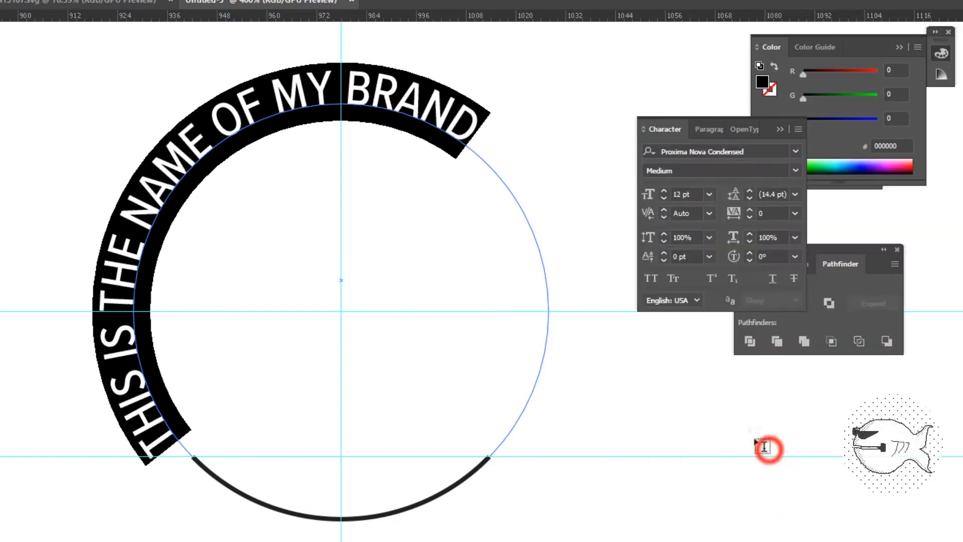
Reduce the arc text's font size to 9 pt and set its tracking to 500
left_click(665, 198)
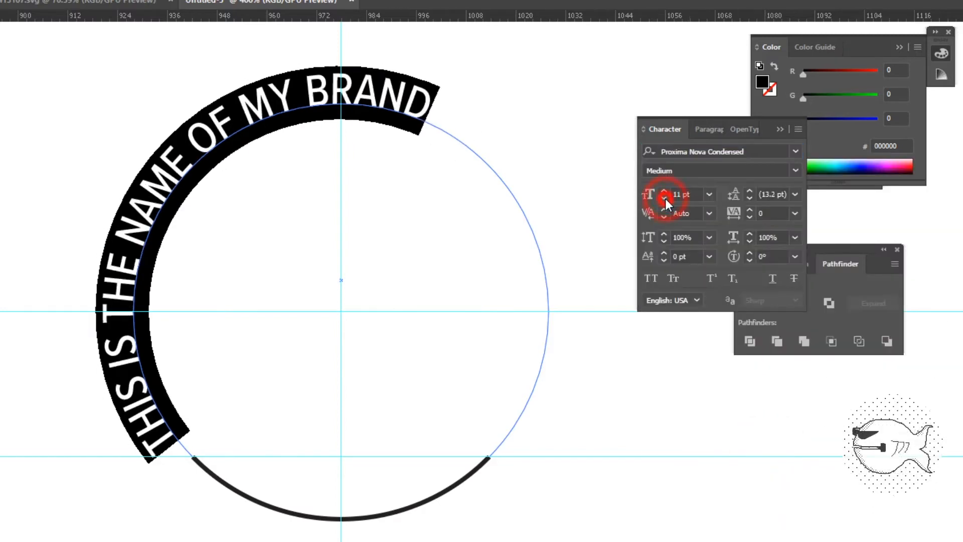
left_click(665, 198)
left_click(665, 199)
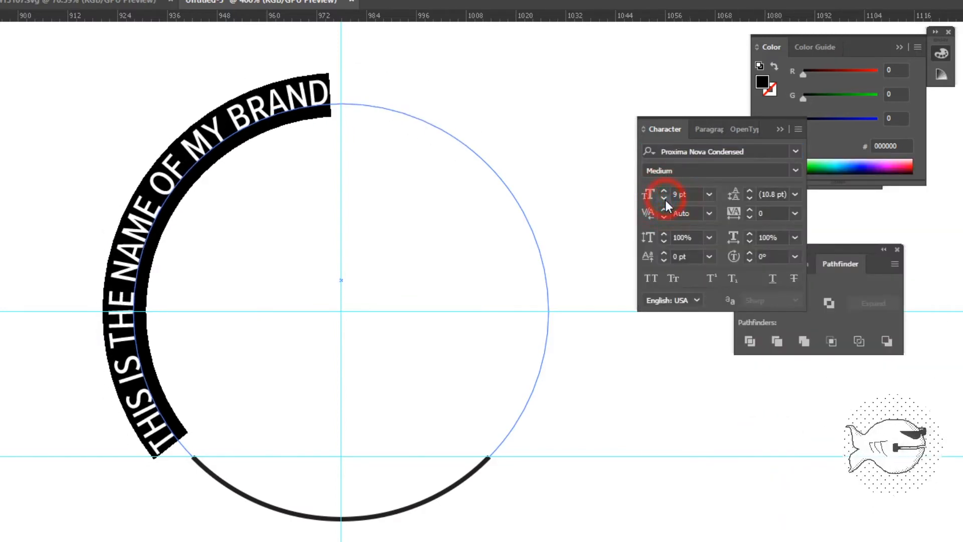
double_click(775, 213)
type("500")
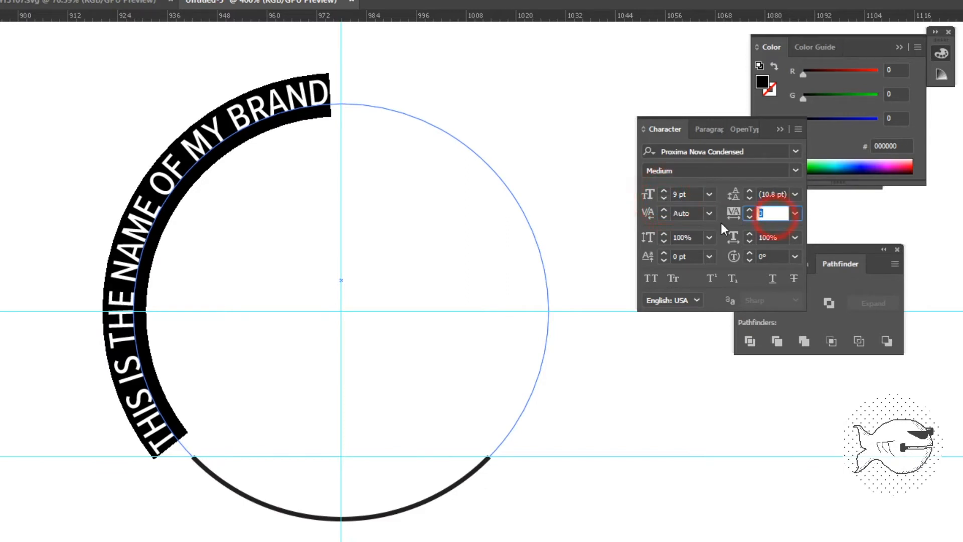
key("Tab")
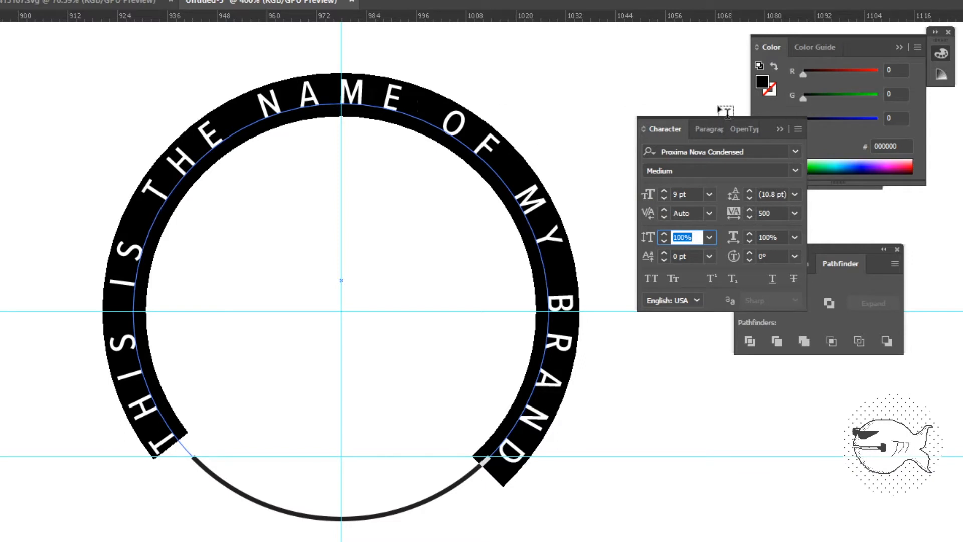
Justify all lines of the arc text and finish editing the text
left_click(715, 129)
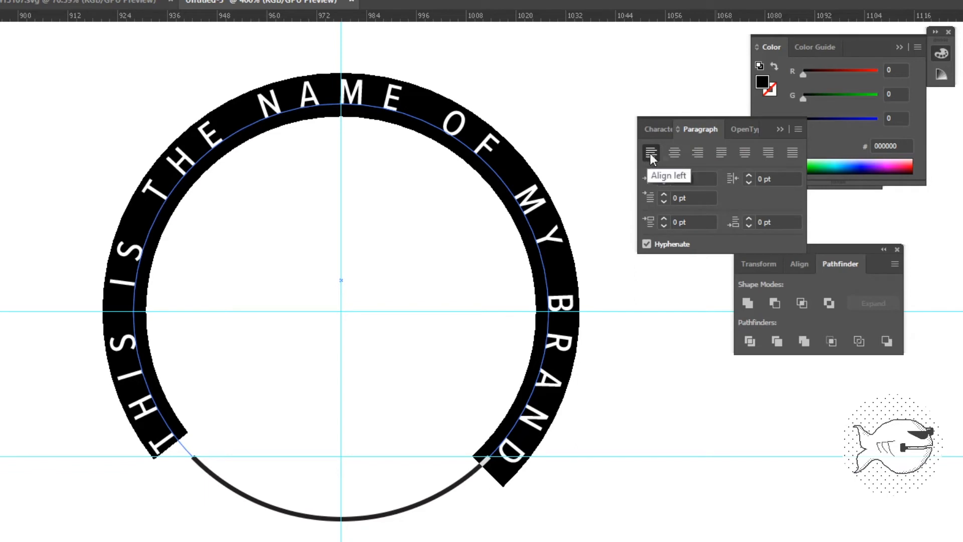
left_click(793, 155)
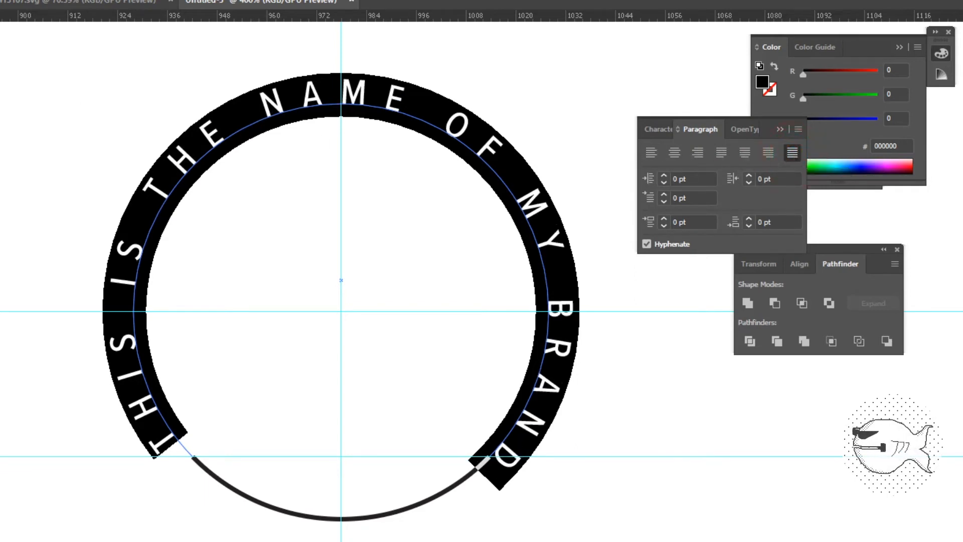
key("Escape")
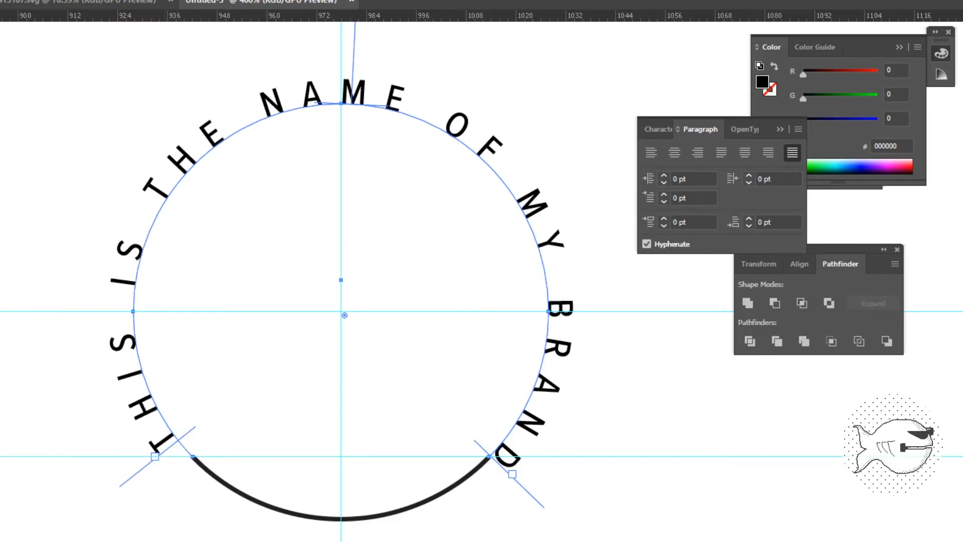
Move the path text's start and end brackets to the arc's cut ends on the lower guide, and deselect the text
left_click_drag(143, 464, 169, 496)
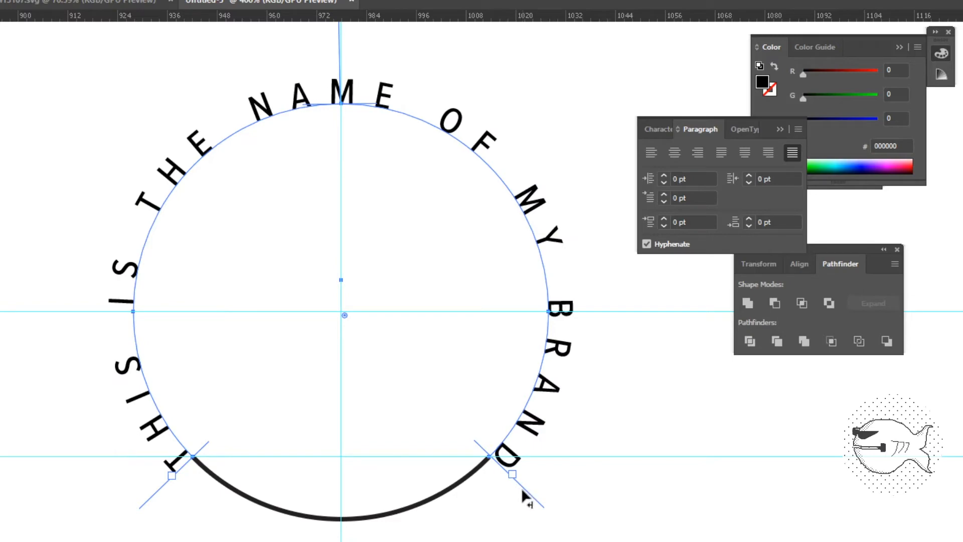
left_click_drag(522, 490, 515, 501)
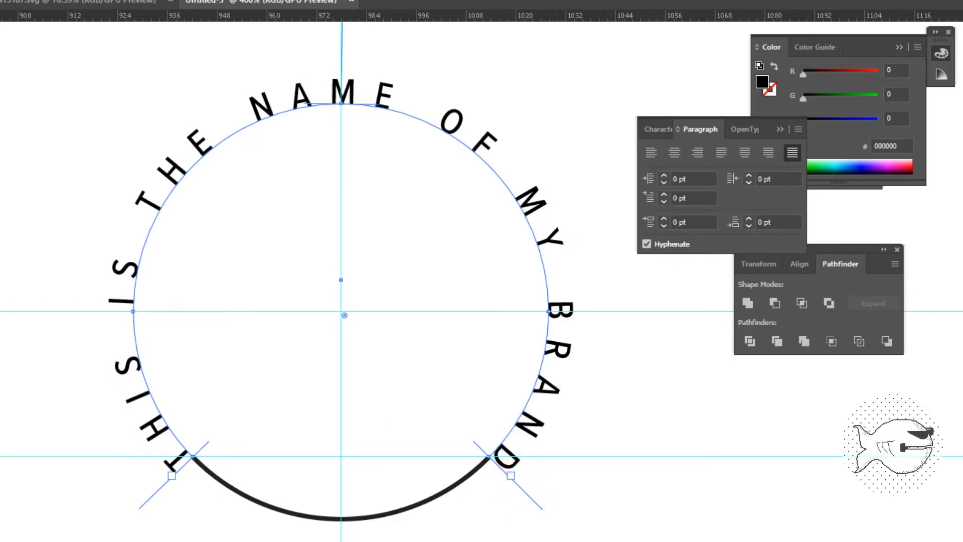
left_click(49, 87)
left_click(127, 89)
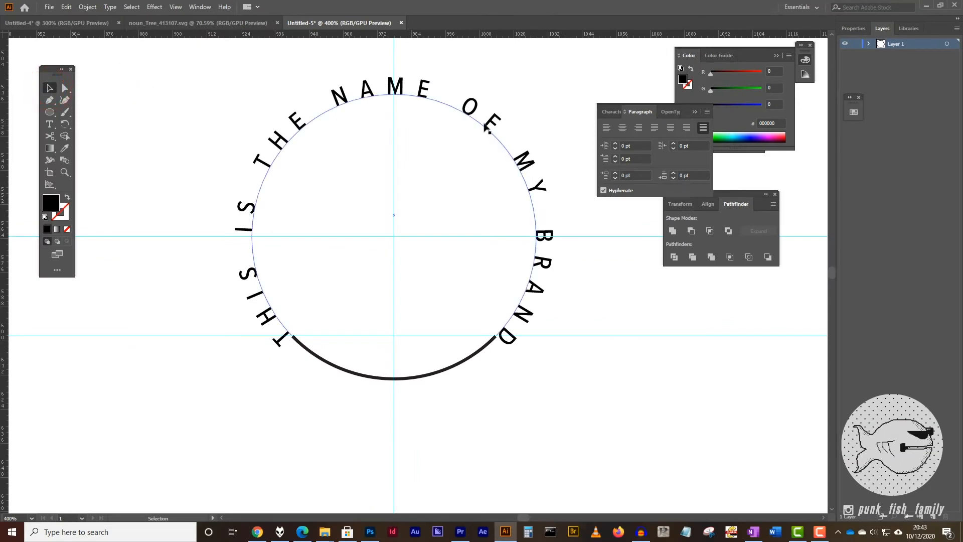
Set the upper arc's path text to align to the path at Center, previewing the change before applying it
left_click(484, 124)
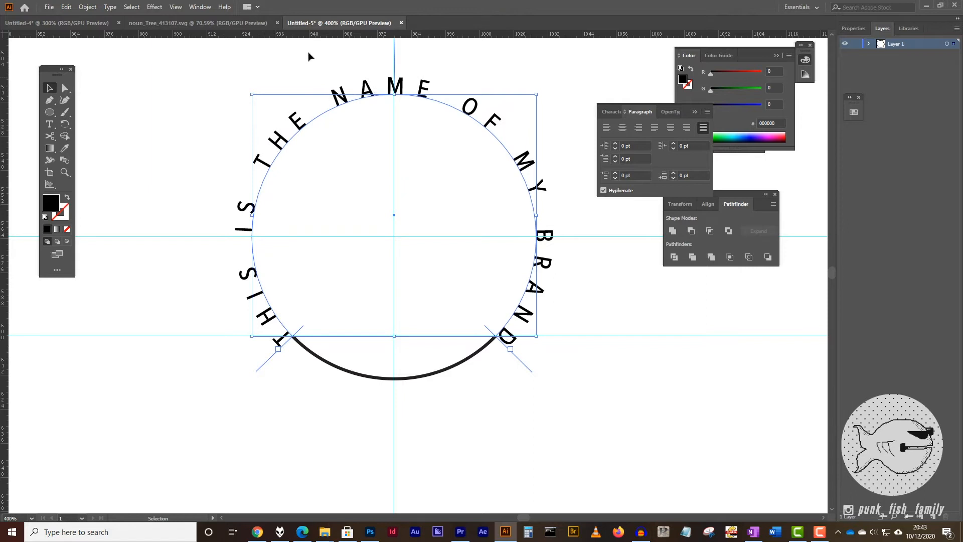
left_click(113, 8)
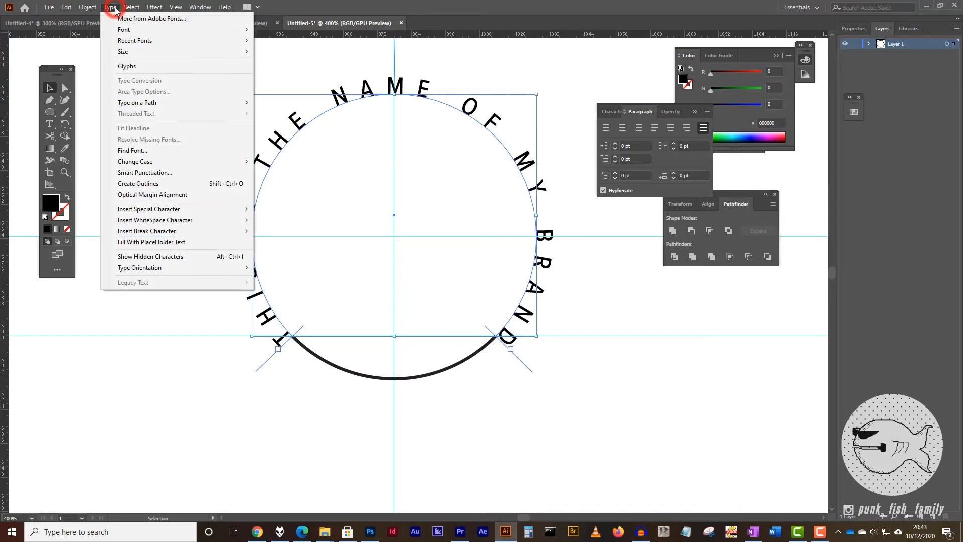
left_click(169, 102)
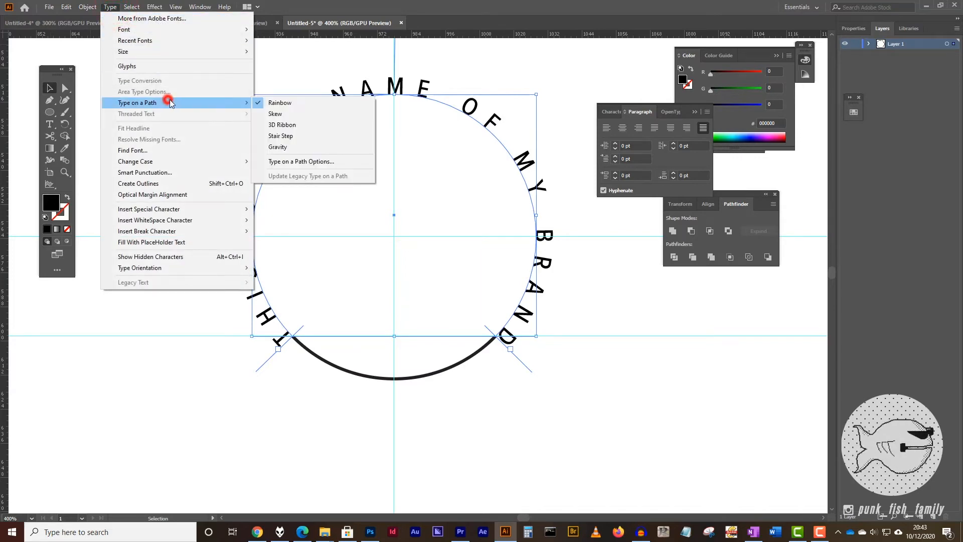
left_click(305, 161)
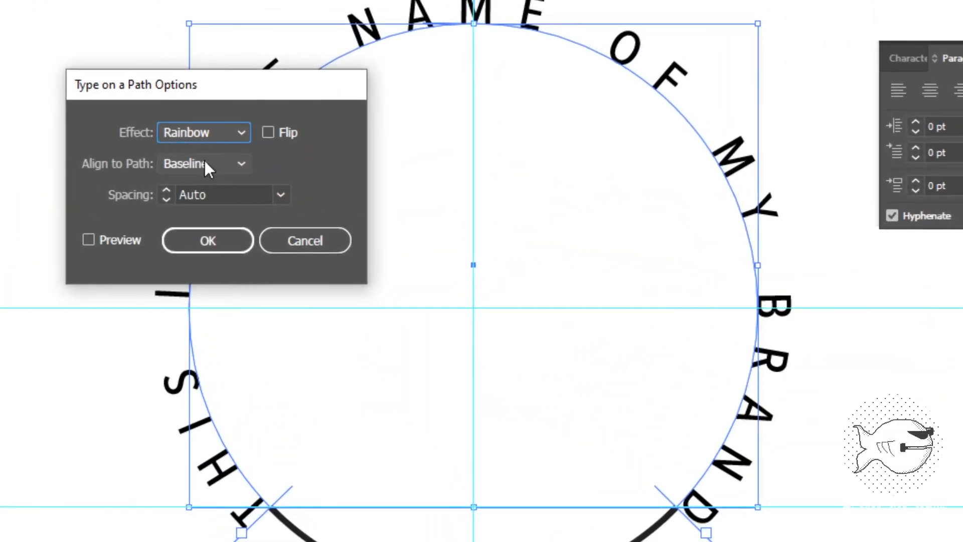
left_click(260, 164)
left_click(209, 227)
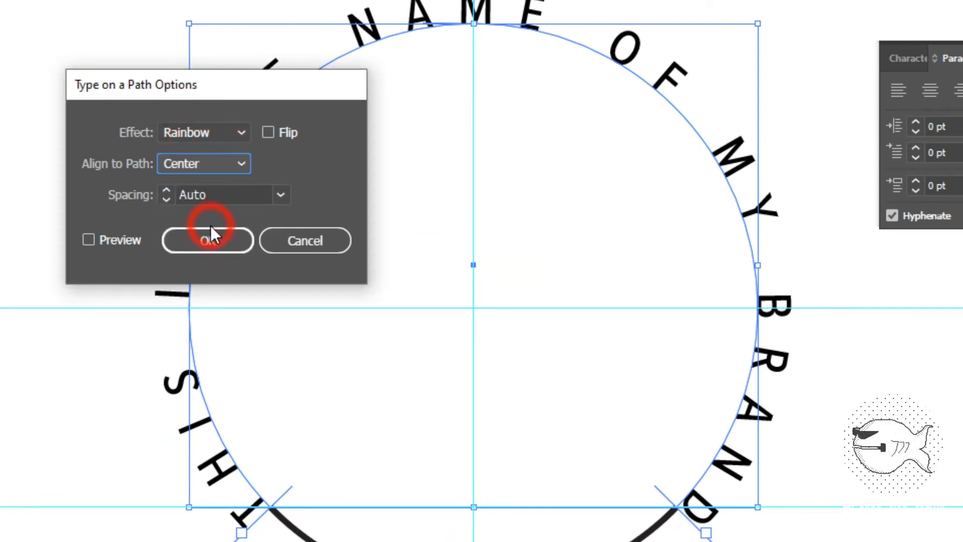
left_click(87, 235)
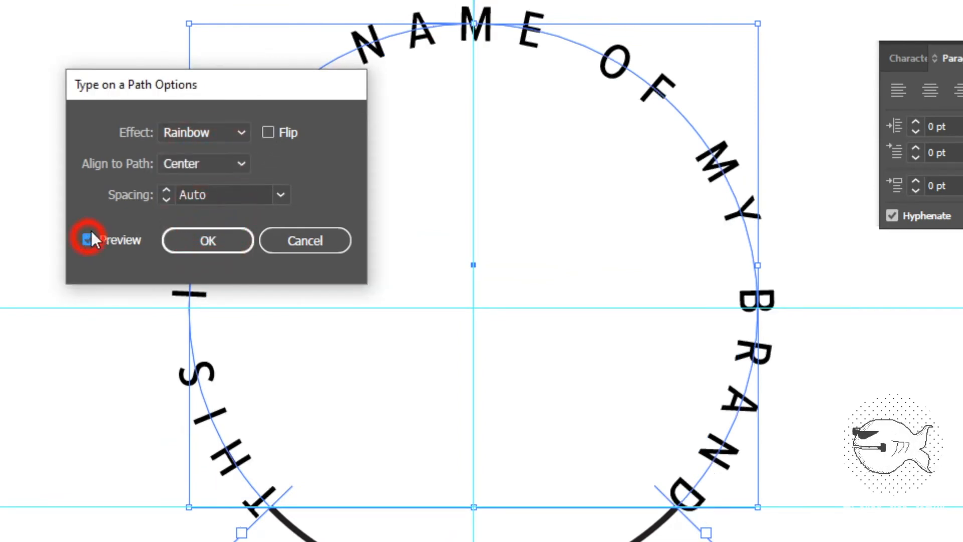
left_click_drag(221, 89, 58, 3)
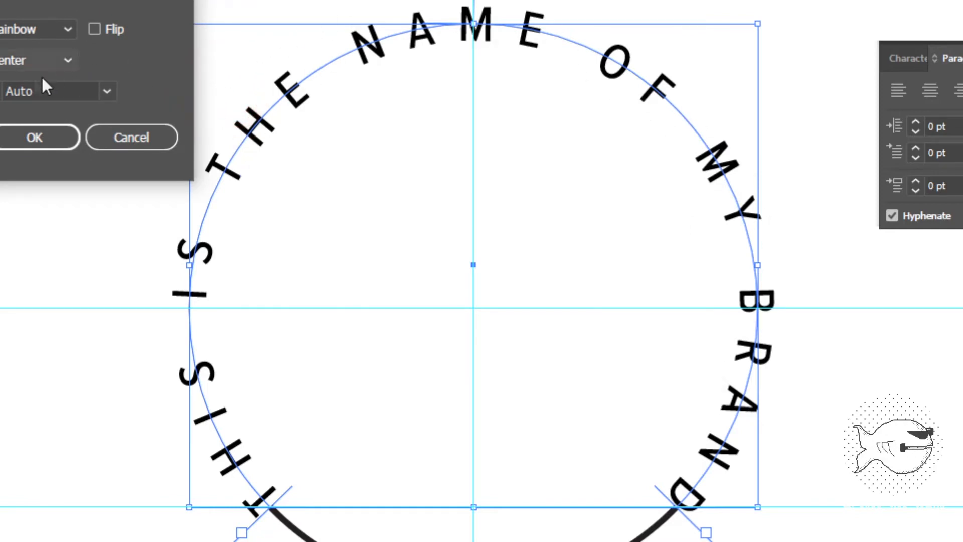
left_click(53, 140)
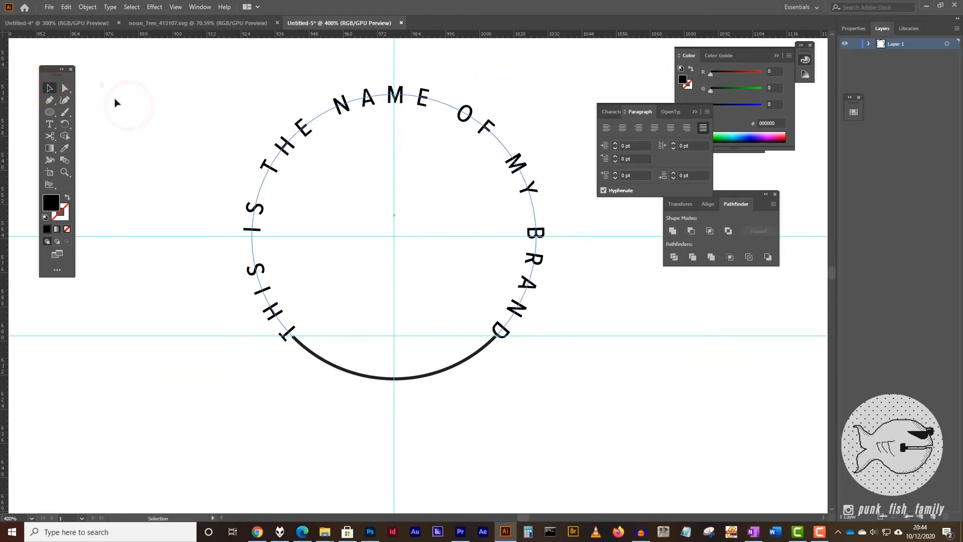
Add path text reading "est. 1999" to the lower arc and select all of it
left_click(52, 126)
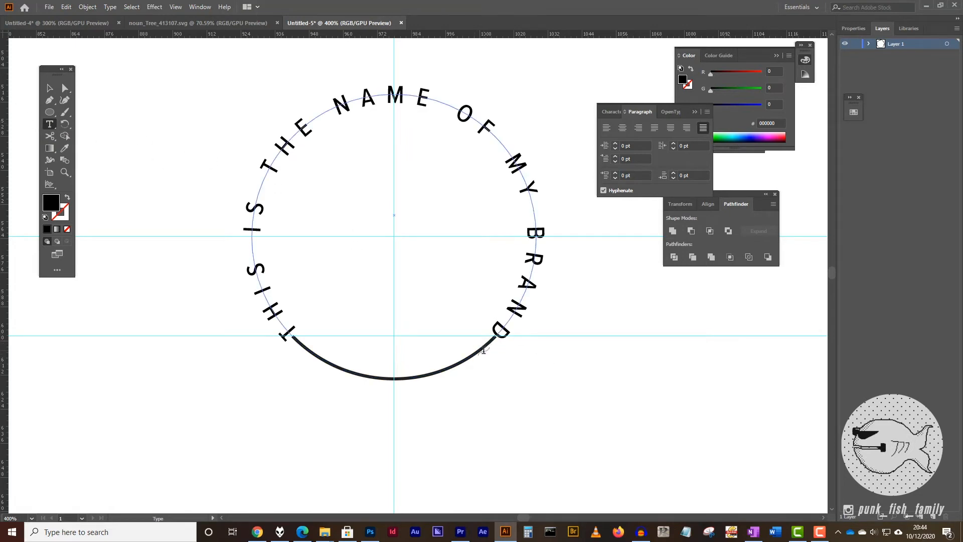
left_click(479, 349)
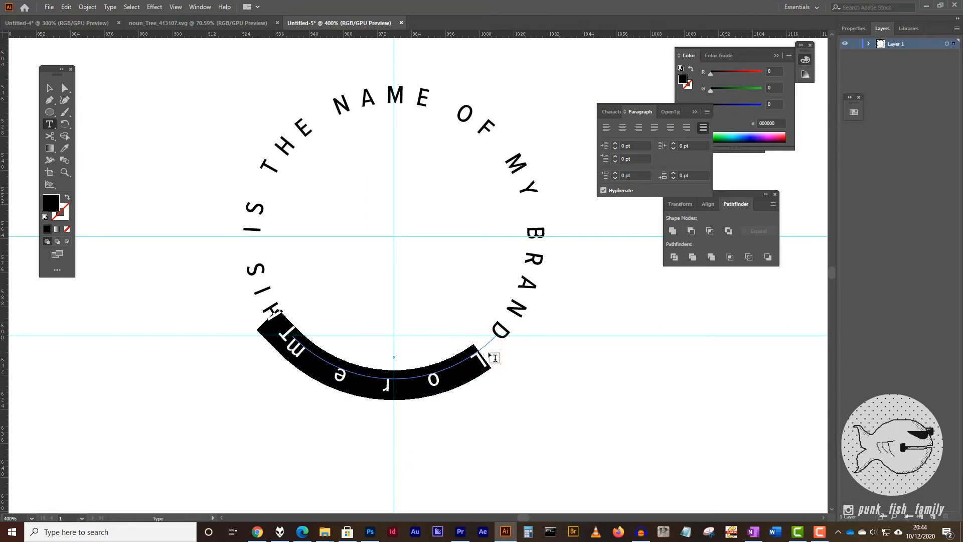
type("est")
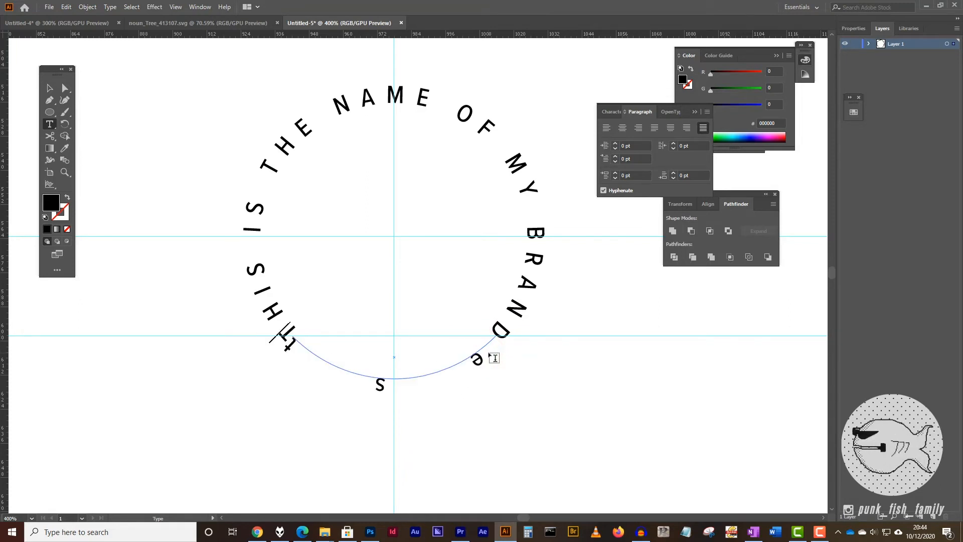
type(". 196")
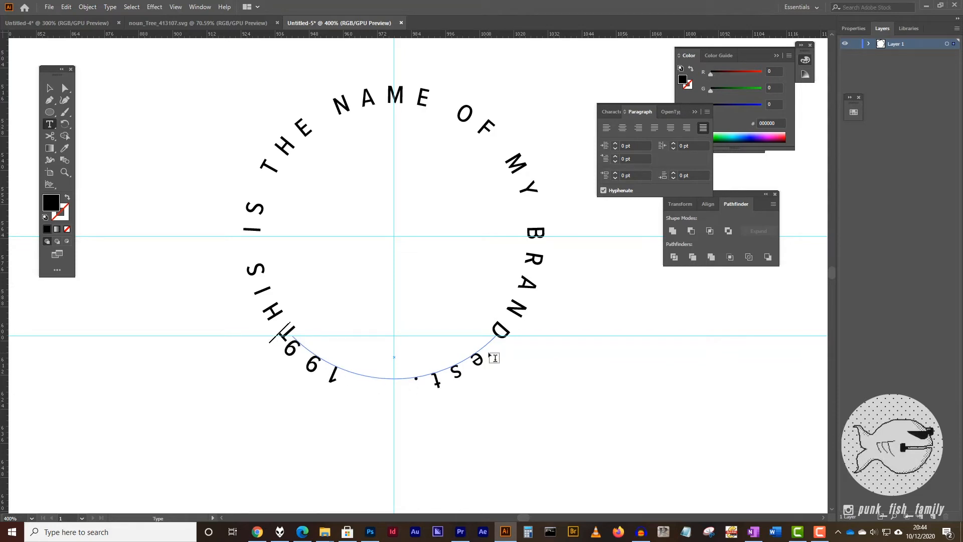
type("9")
key("ctrl+a")
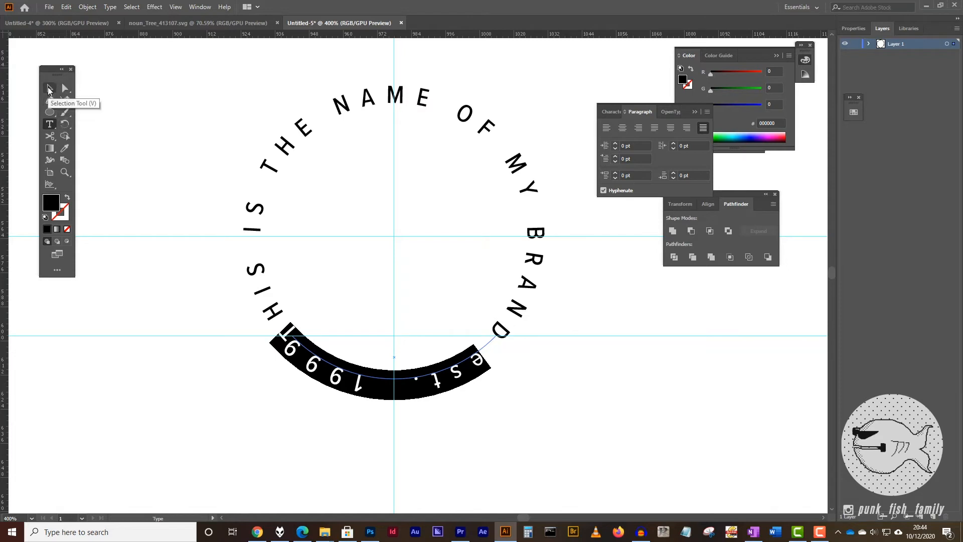
Move the lower text's start bracket to the arc's cut end on the lower guide, beside the D of BRAND
left_click(65, 88)
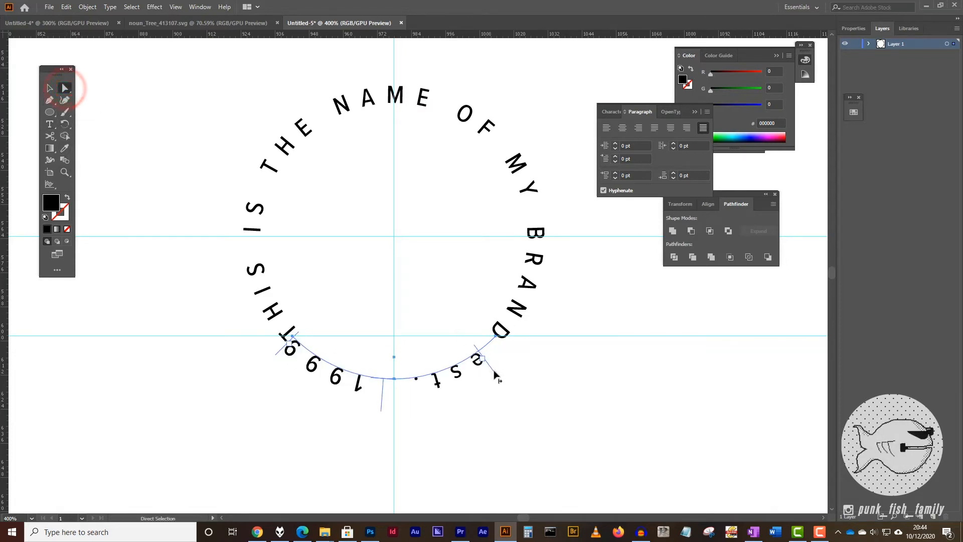
left_click_drag(491, 369, 513, 342)
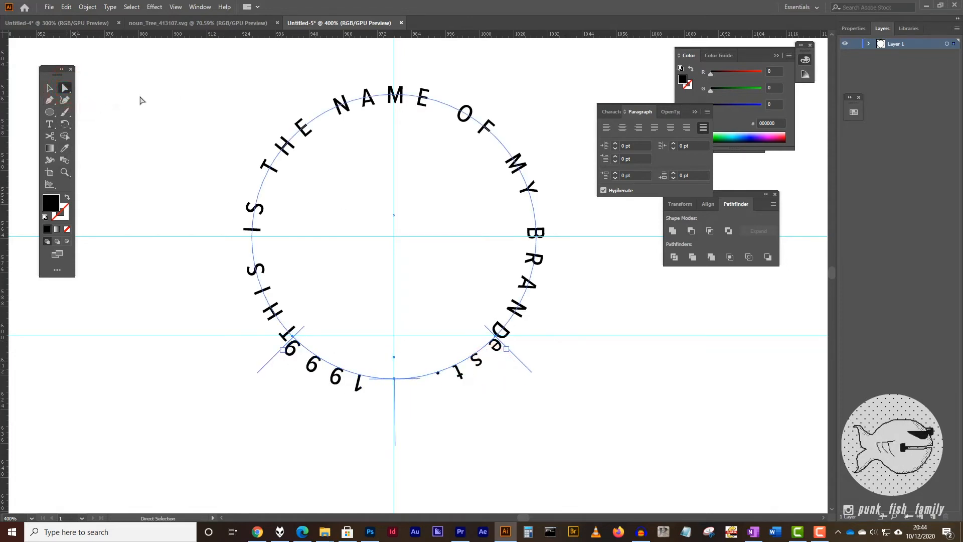
left_click(49, 125)
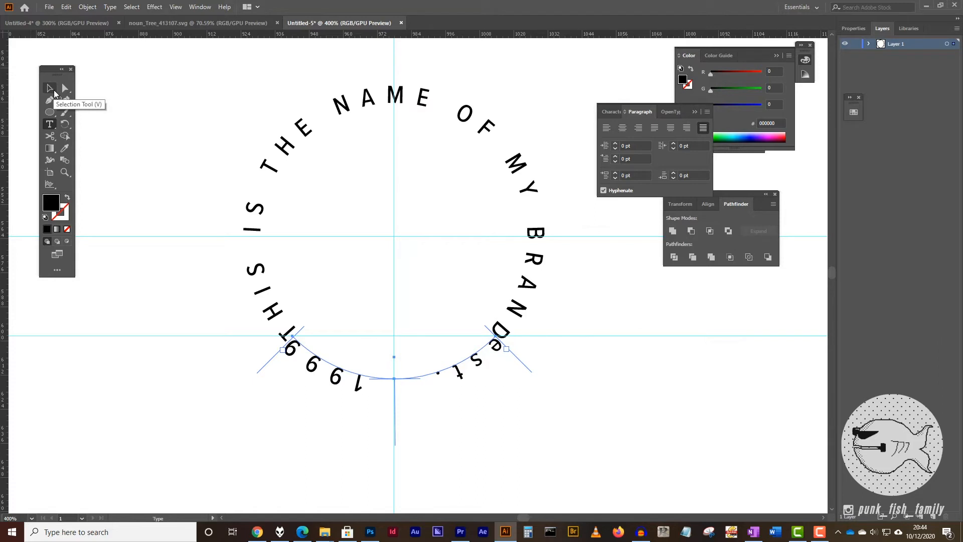
Flip the "est. 1999" path text and set its path alignment to Center
left_click(56, 91)
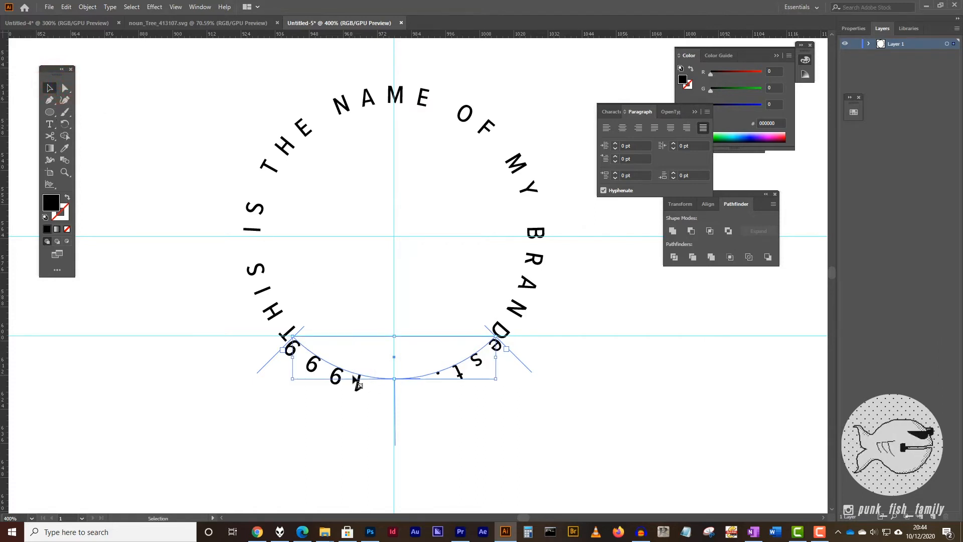
left_click(110, 7)
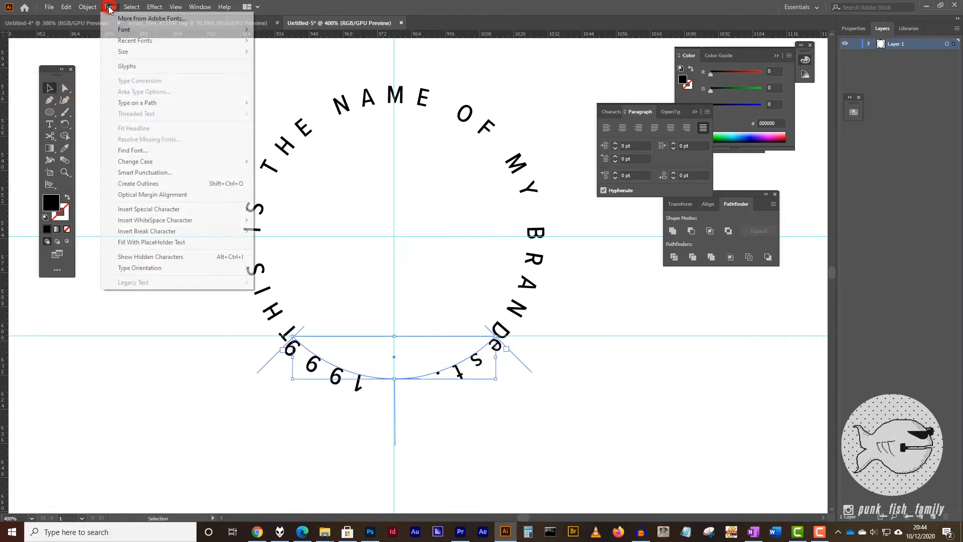
mouse_move(149, 106)
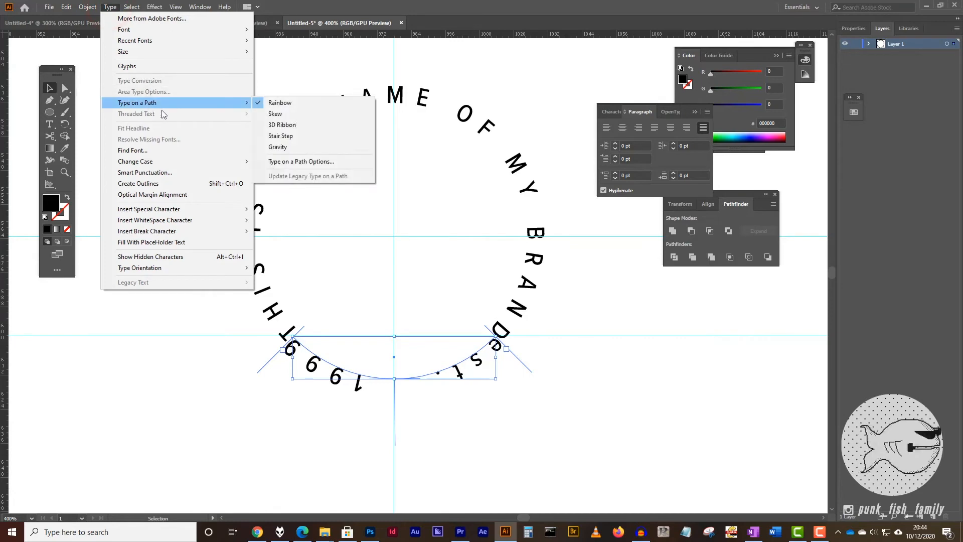
left_click(305, 162)
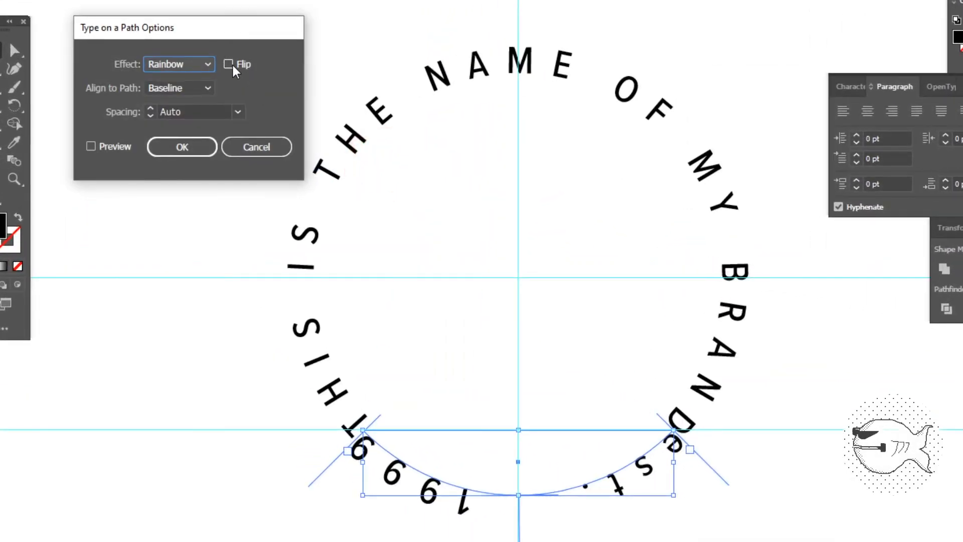
left_click(232, 64)
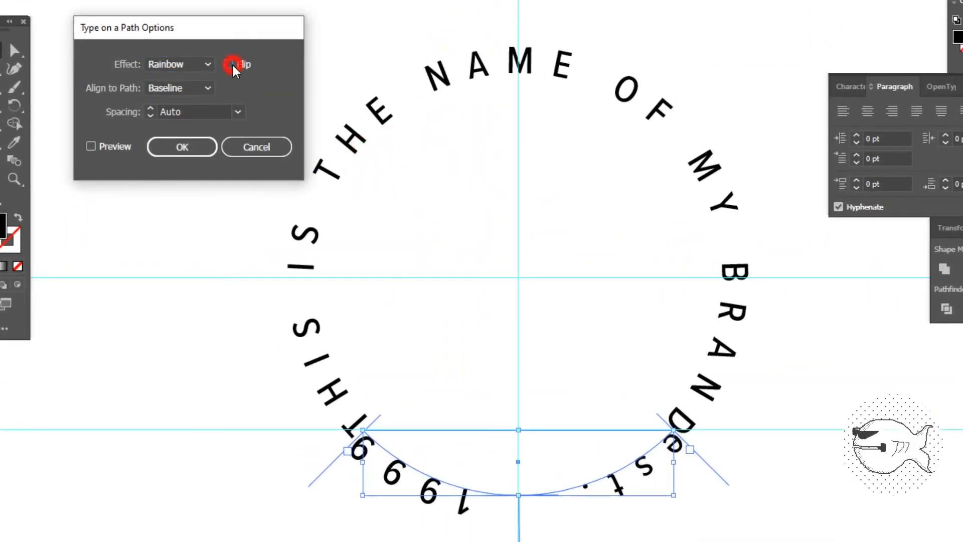
left_click(95, 146)
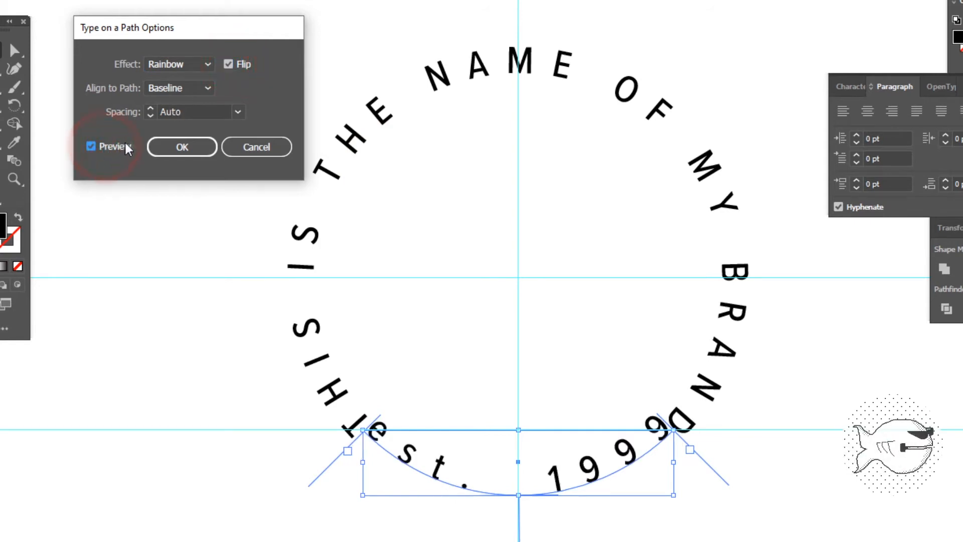
left_click(194, 88)
left_click(180, 139)
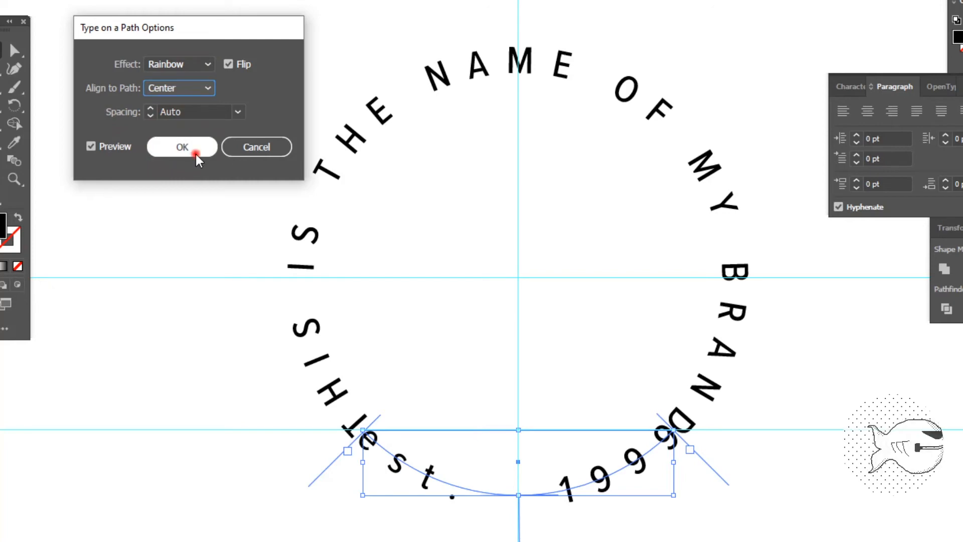
left_click(196, 154)
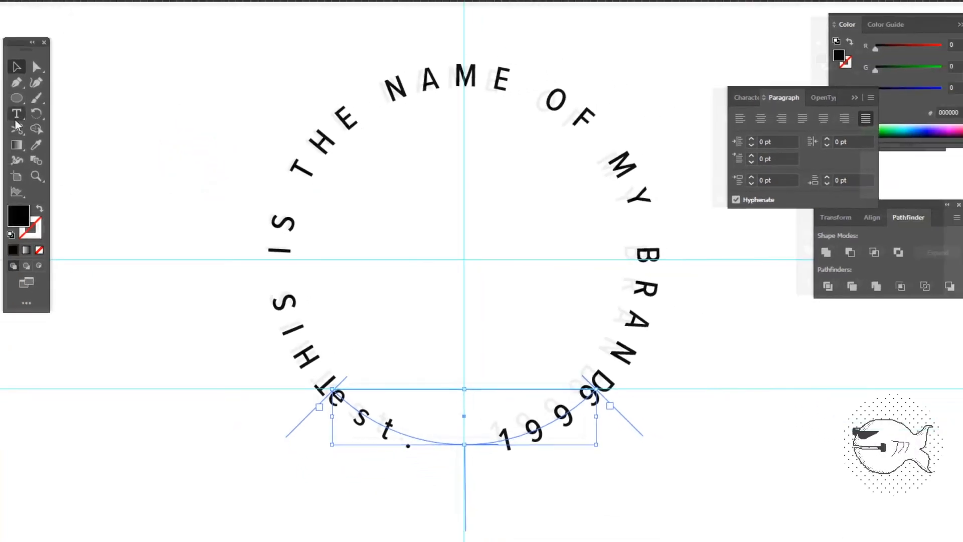
Select all the "est. 1999" text and set its font to Fave Condensed One Pro
left_click(16, 119)
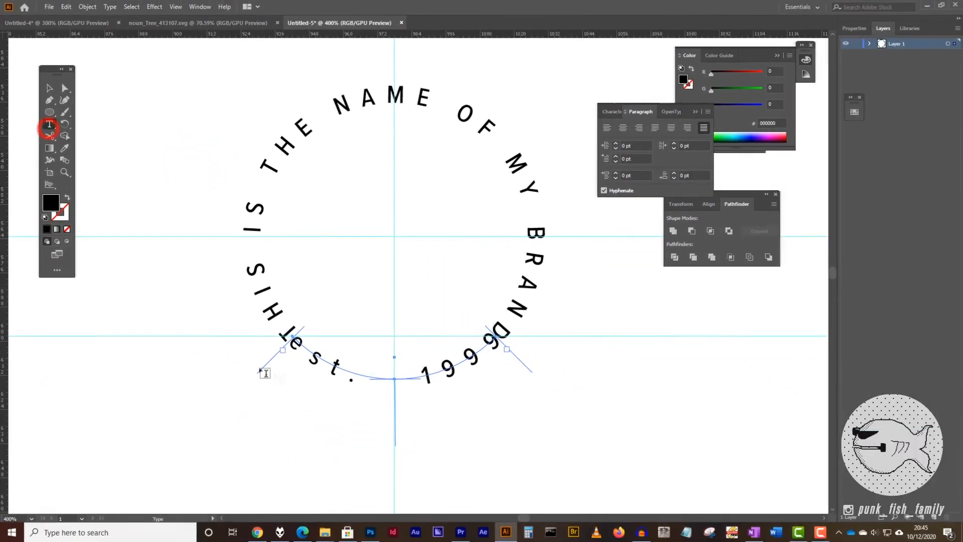
left_click(358, 419)
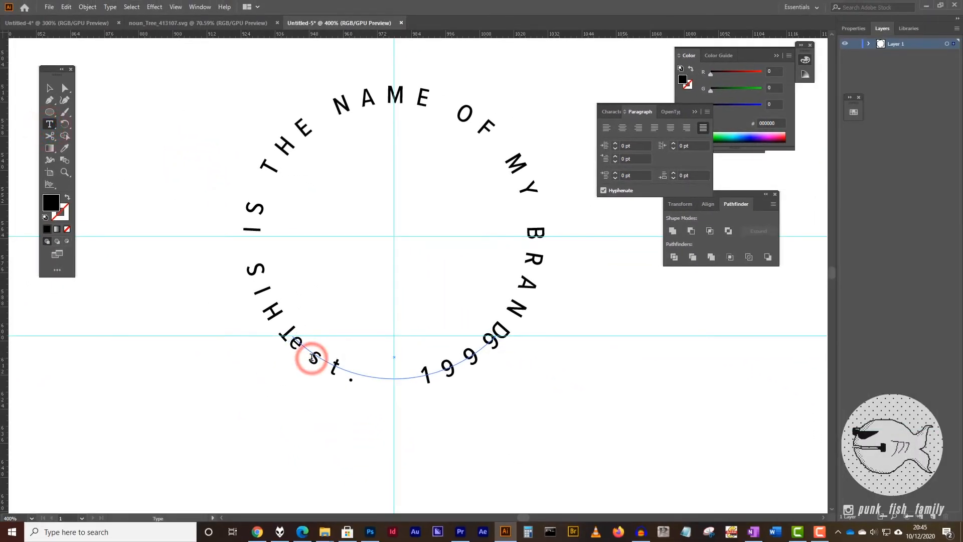
key("ctrl+a")
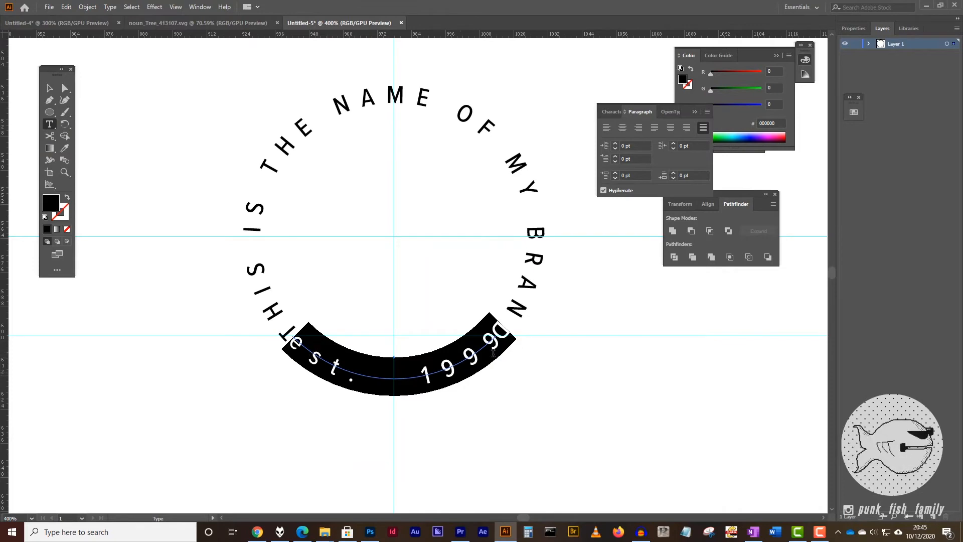
left_click(611, 112)
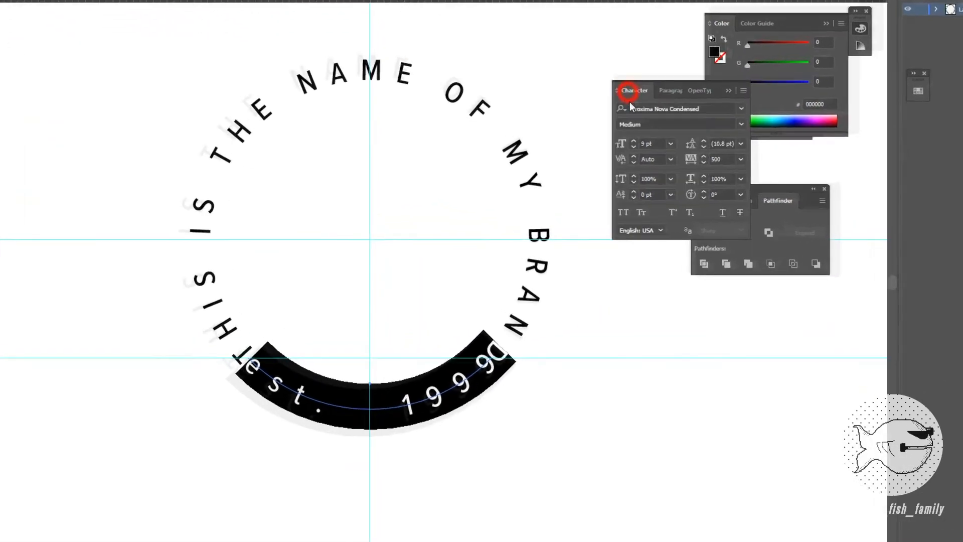
left_click(819, 50)
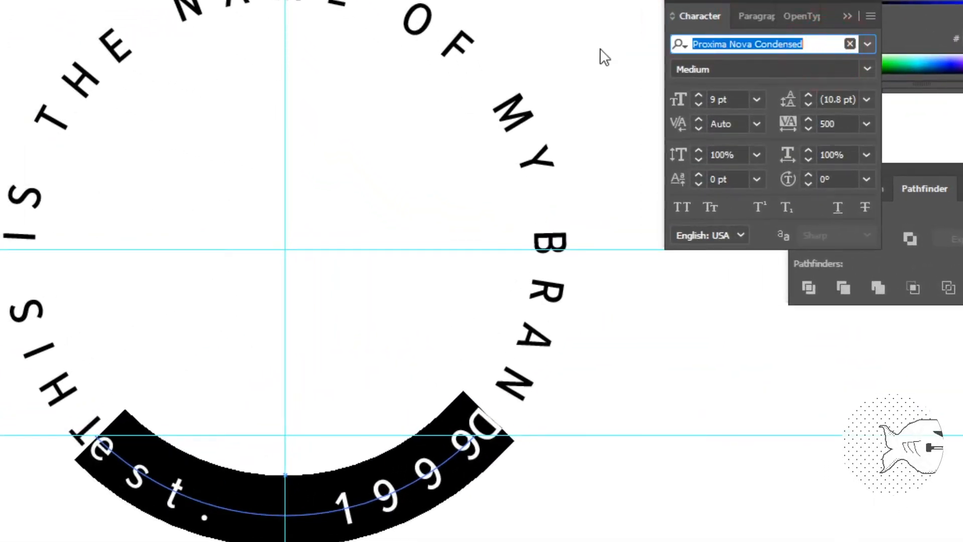
type("fave")
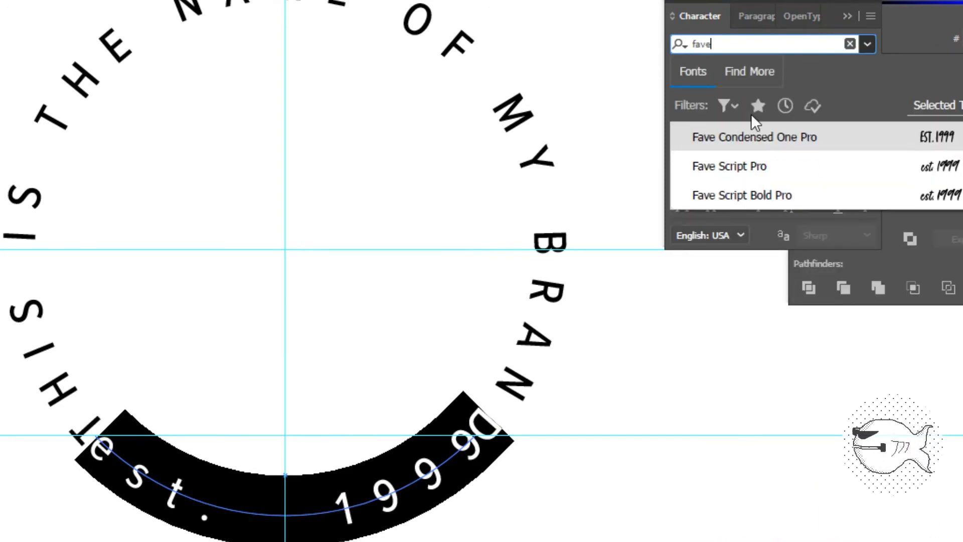
left_click(784, 141)
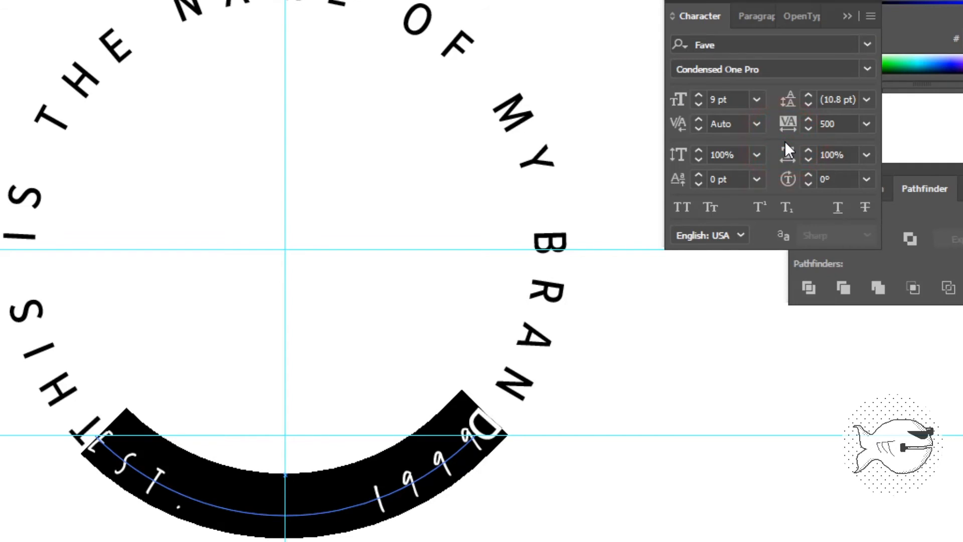
Center the paragraph of the "est. 1999" text and reduce its font size to 8 pt
left_click(761, 15)
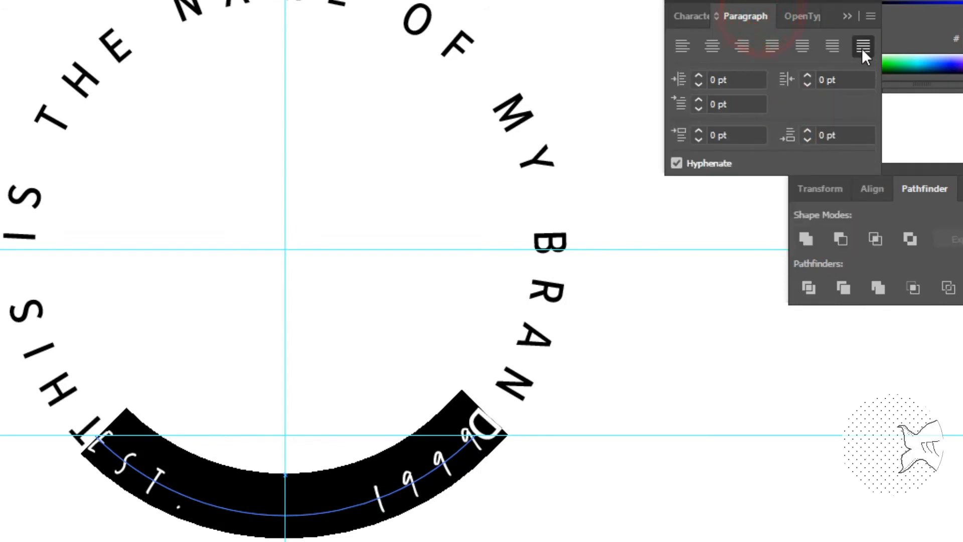
left_click(715, 44)
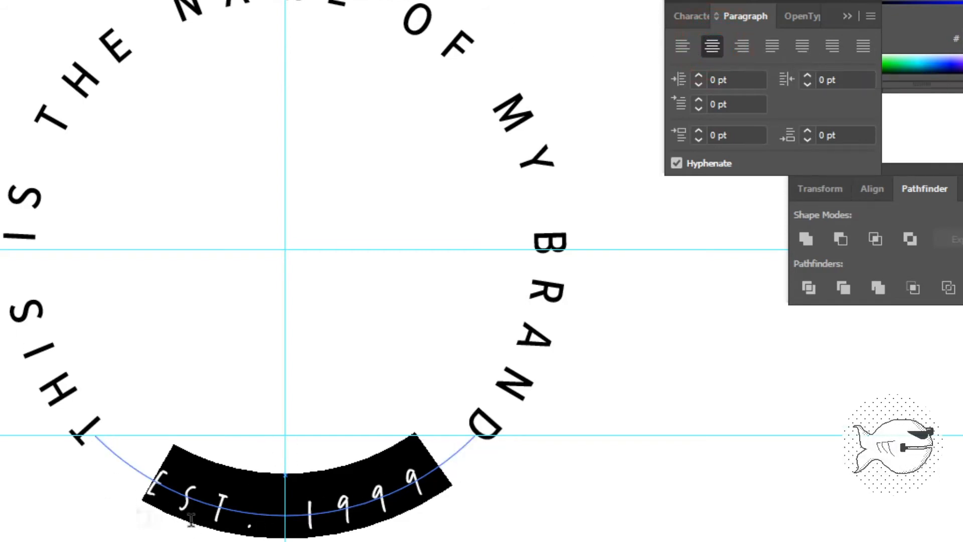
left_click(697, 16)
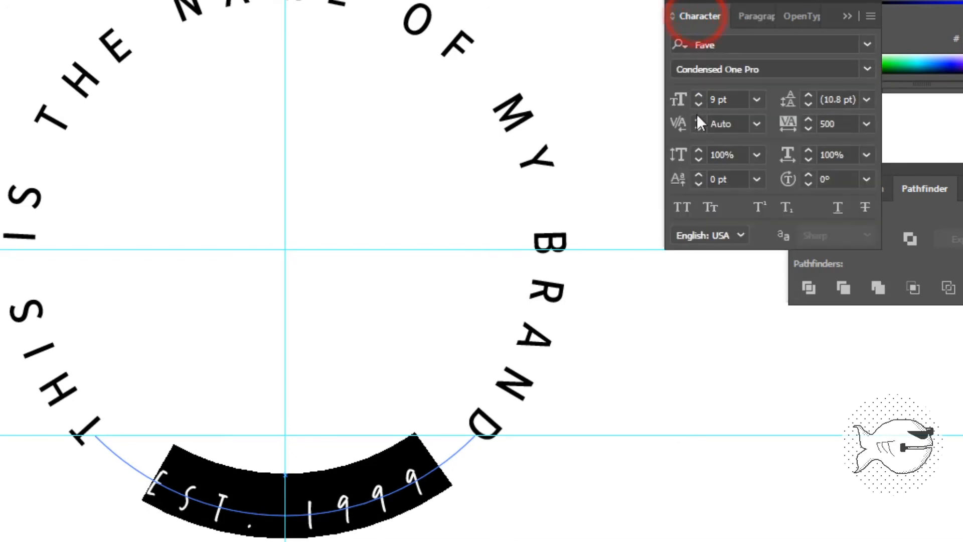
left_click(698, 103)
left_click(698, 103)
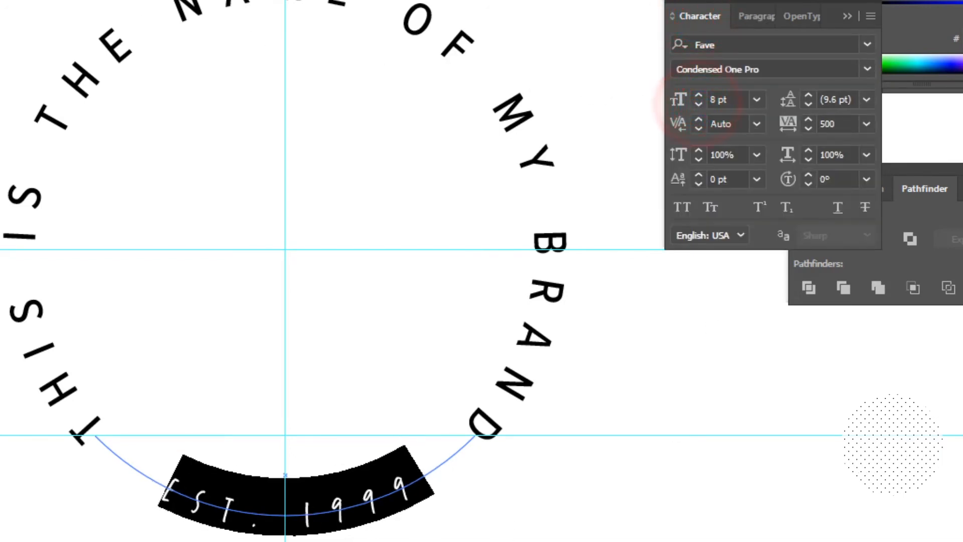
Draw a 115 pt circle with no fill and a black stroke, centred on the intersection of the vertical and upper horizontal guides
key("Escape")
left_click(155, 117)
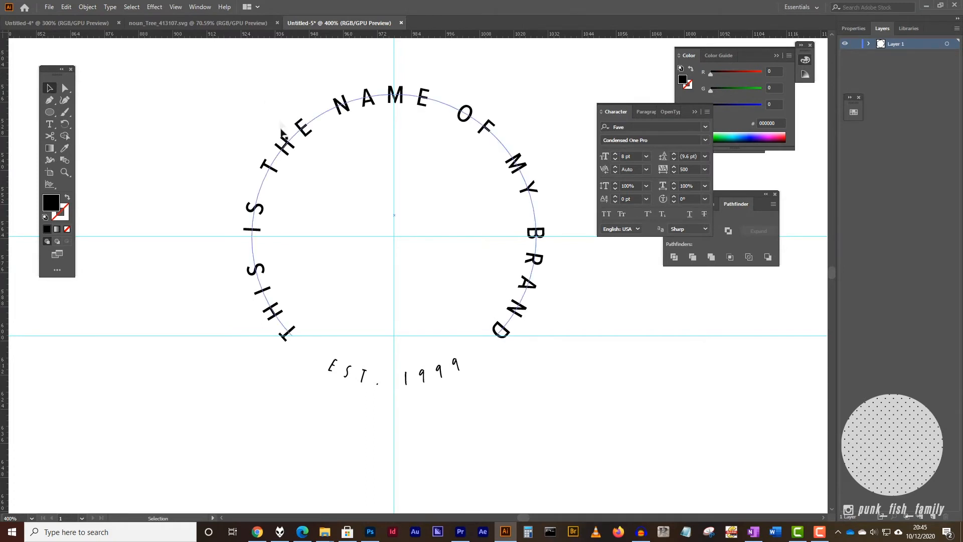
left_click(50, 112)
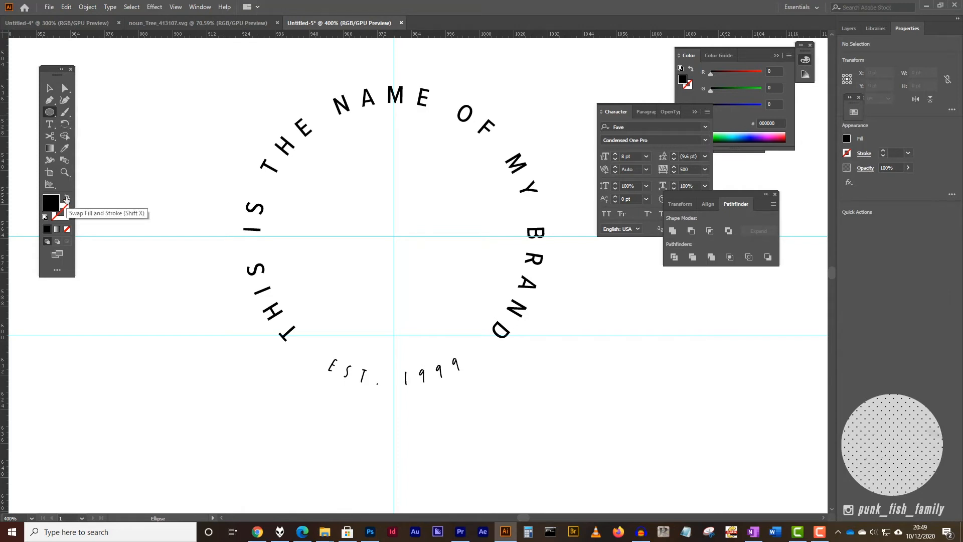
left_click(67, 198)
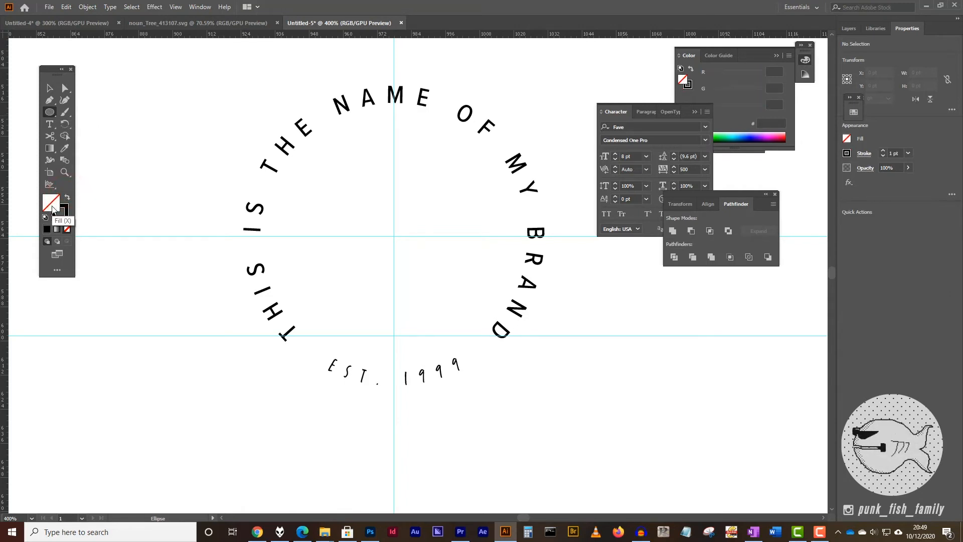
left_click(394, 236)
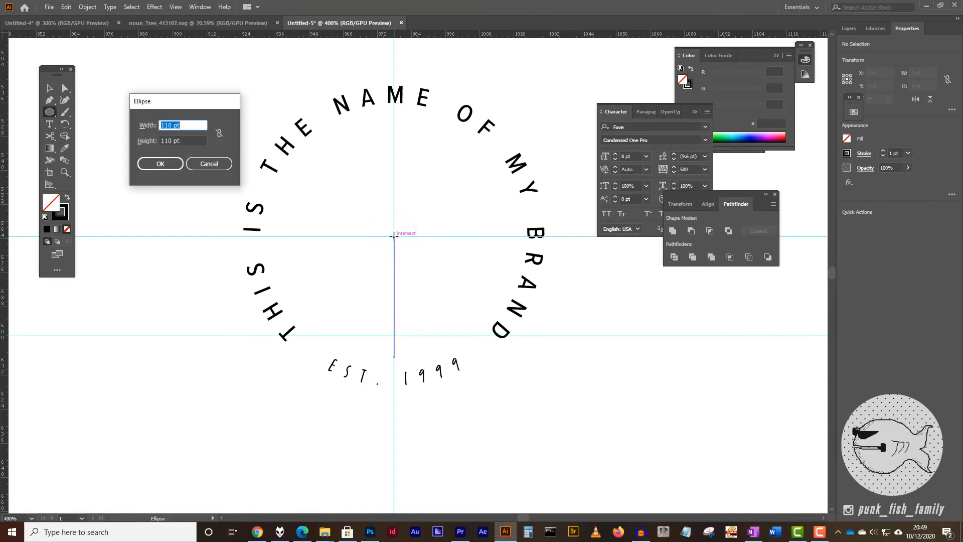
type("115")
key("Tab")
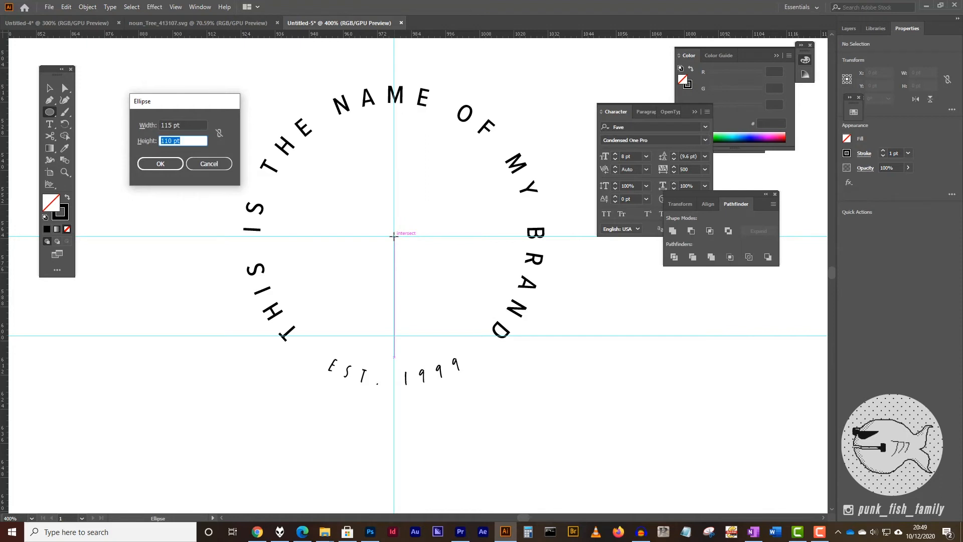
type("115")
key("Tab")
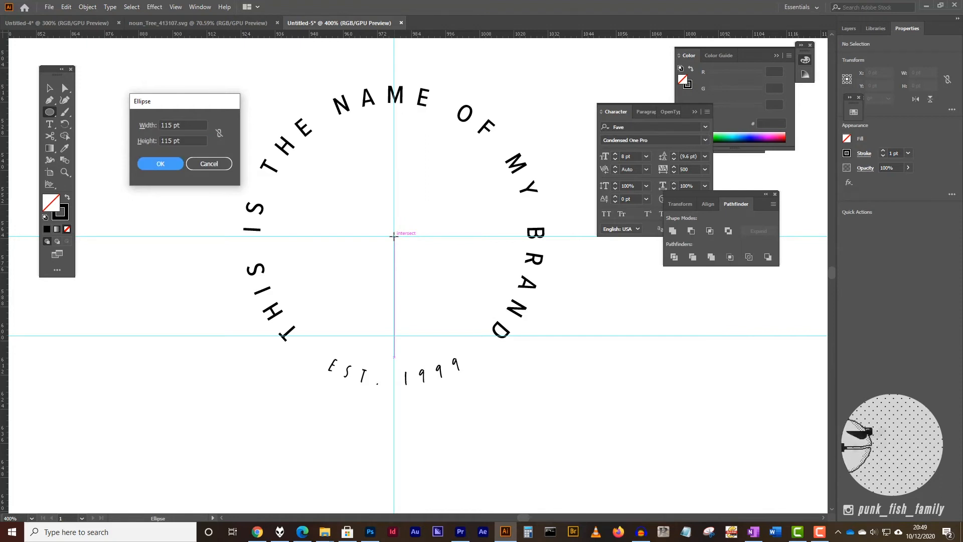
left_click(168, 165)
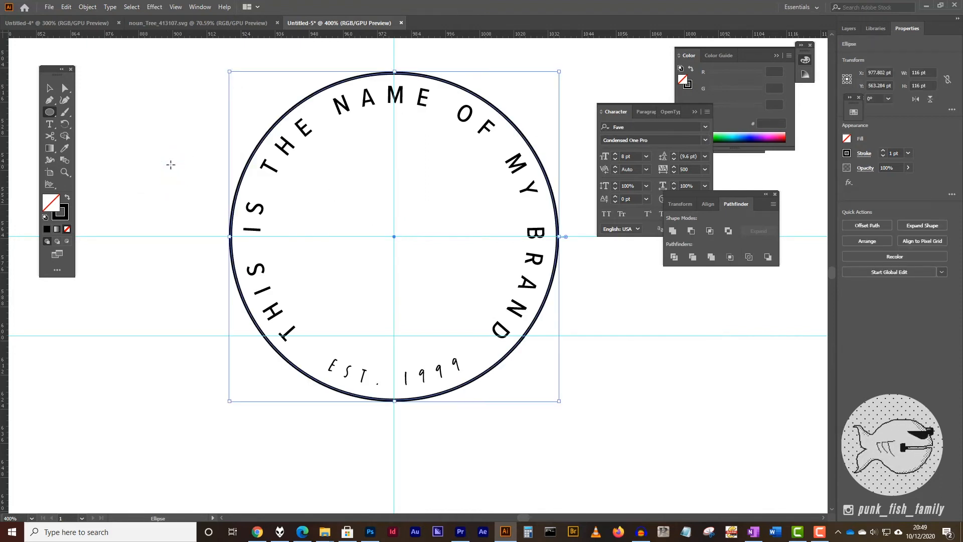
Set the outer circle's stroke to 2 pt and deselect it
left_click(884, 151)
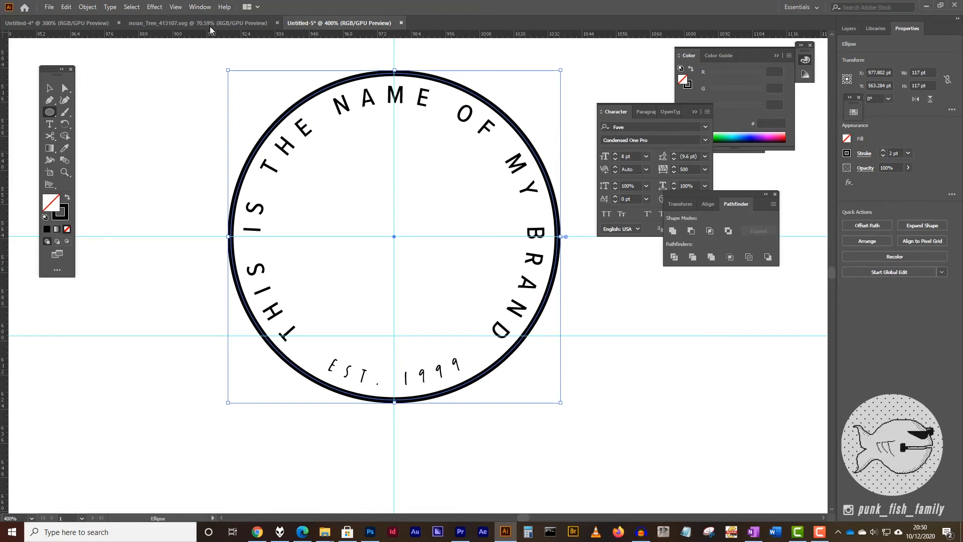
left_click(52, 91)
left_click(86, 124)
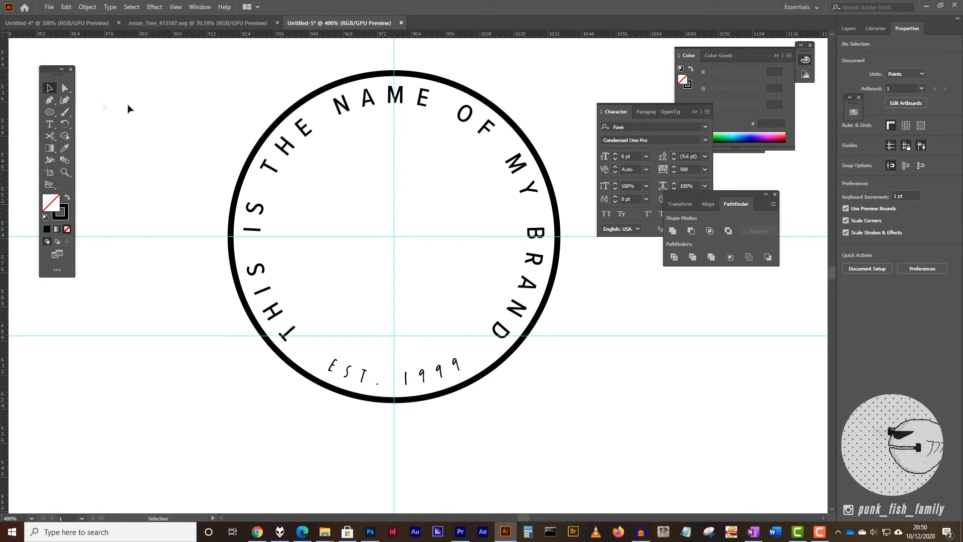
Draw an 85 pt circle from the outer circle's centre, inside the ring of text
left_click(49, 112)
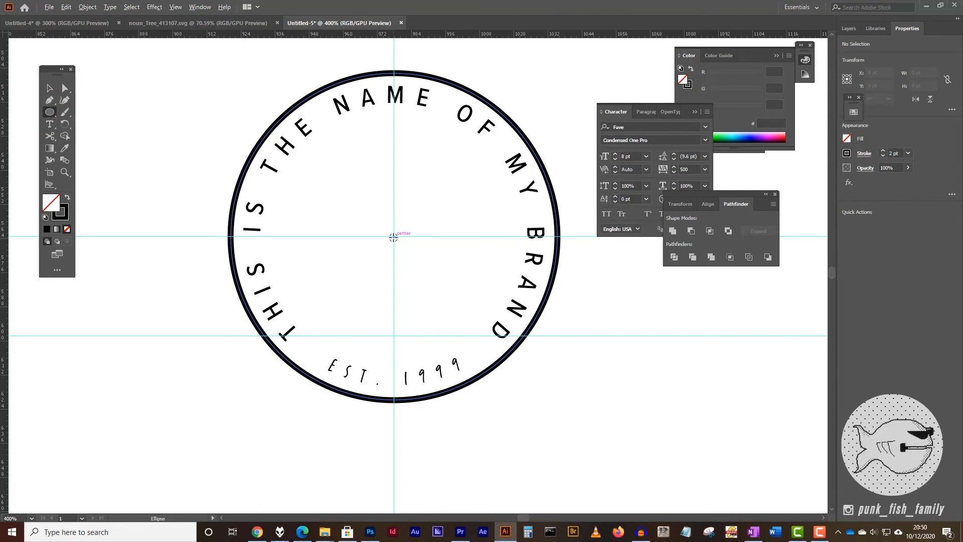
left_click(393, 237, "alt")
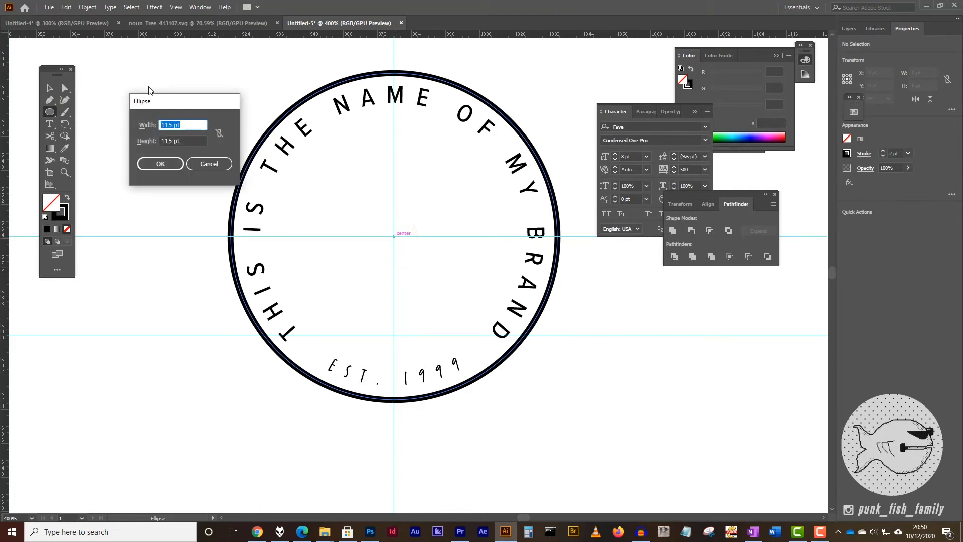
type("85")
key("Tab")
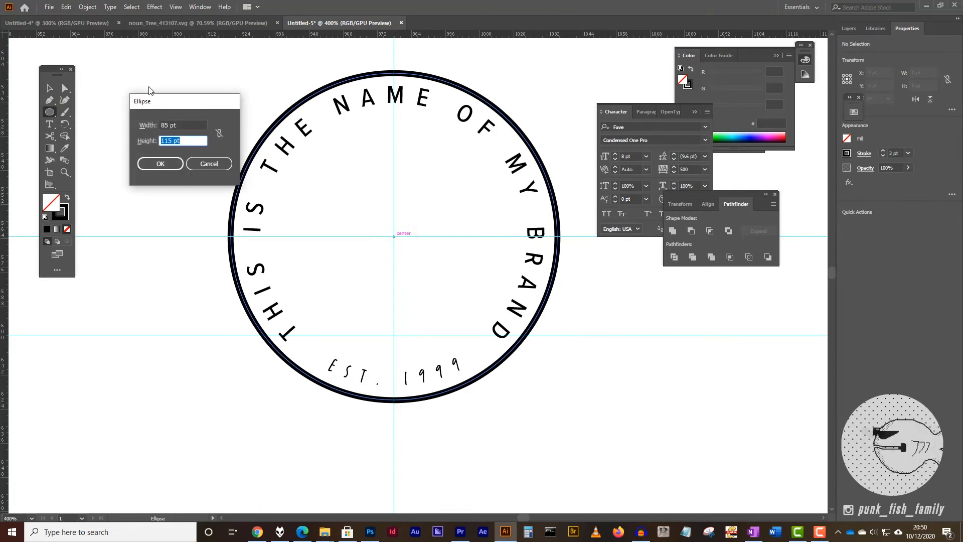
type("85")
key("Tab")
left_click(161, 163)
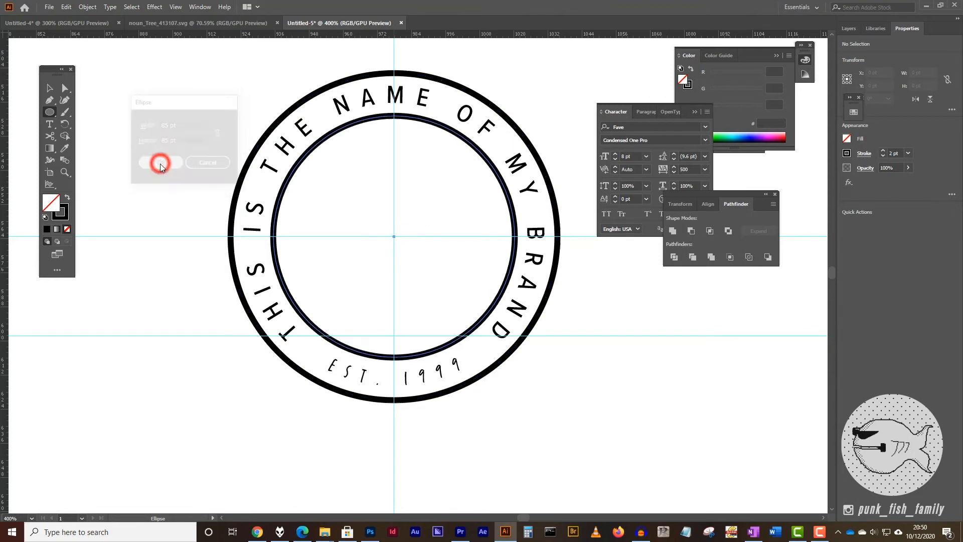
Reduce the inner circle's stroke to 1 pt and deselect it
left_click(884, 156)
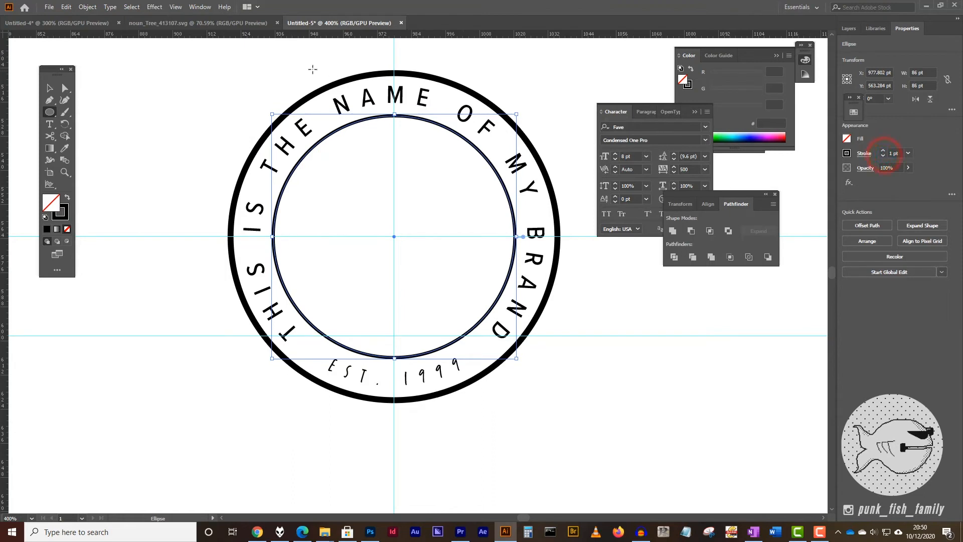
left_click(50, 88)
left_click(118, 88)
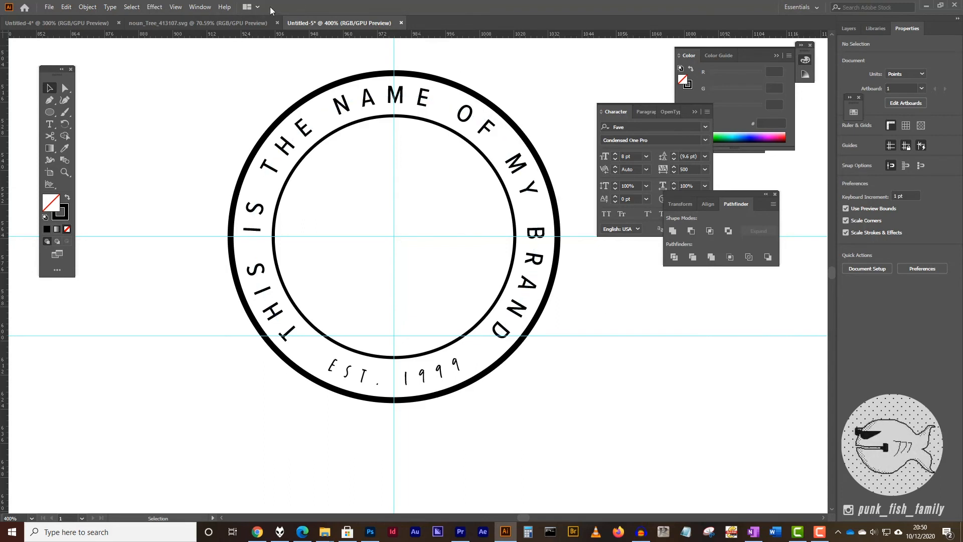
Switch to the noun_Tree_413107.svg document and copy the tree graphic, leaving out the credit text
left_click(212, 26)
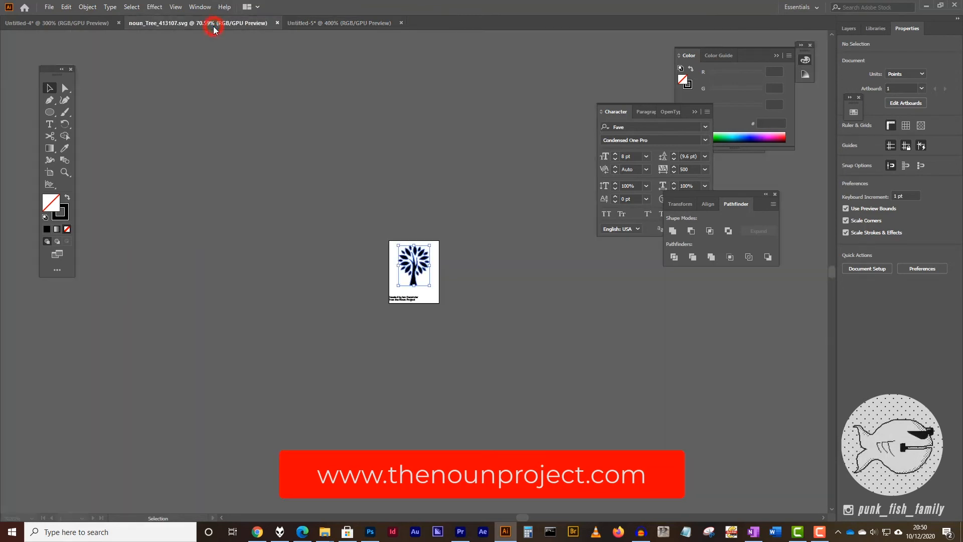
left_click(458, 283)
key("ctrl+plus")
key("ctrl+plus")
key("ctrl+plus")
key("ctrl+plus")
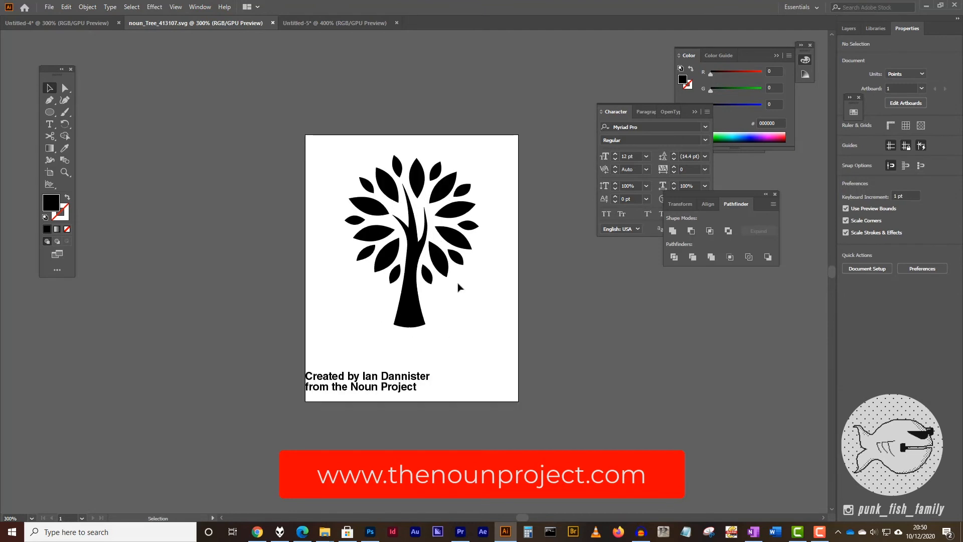
left_click(410, 314)
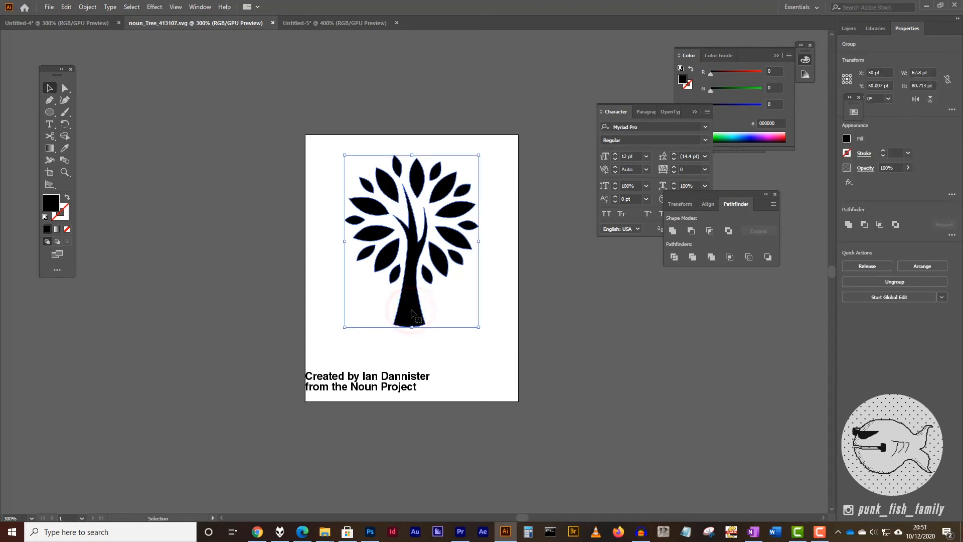
key("v")
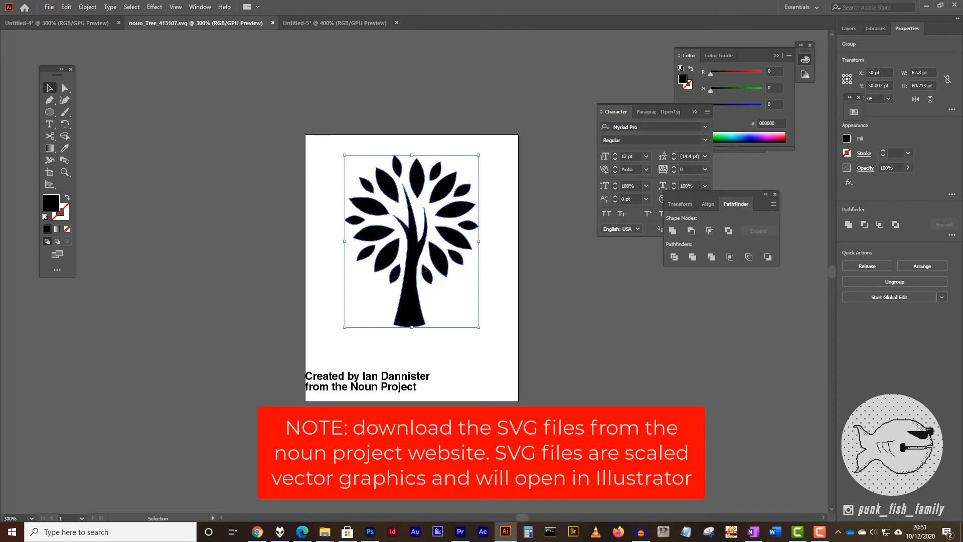
left_click(573, 309)
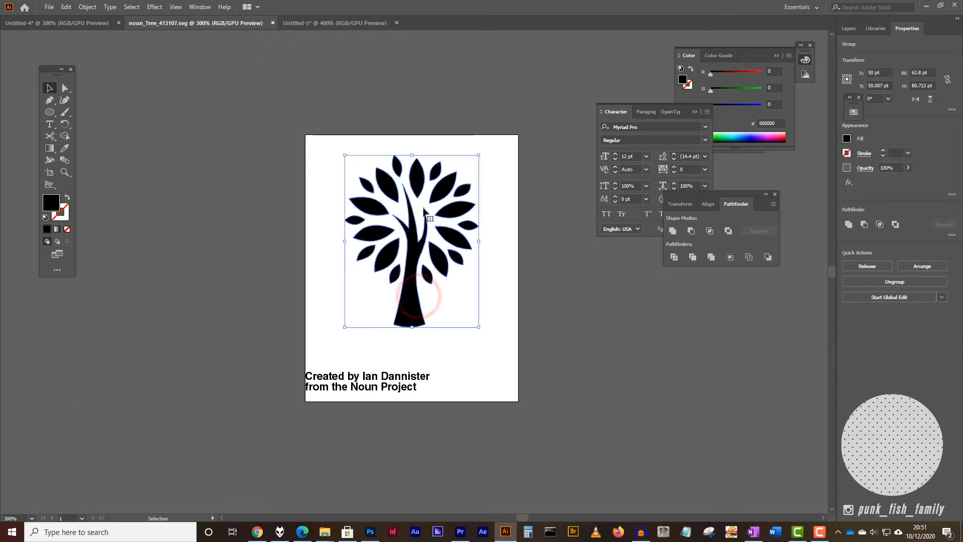
Paste the tree into the badge document and centre it horizontally on the vertical guide inside the inner circle
left_click(335, 23)
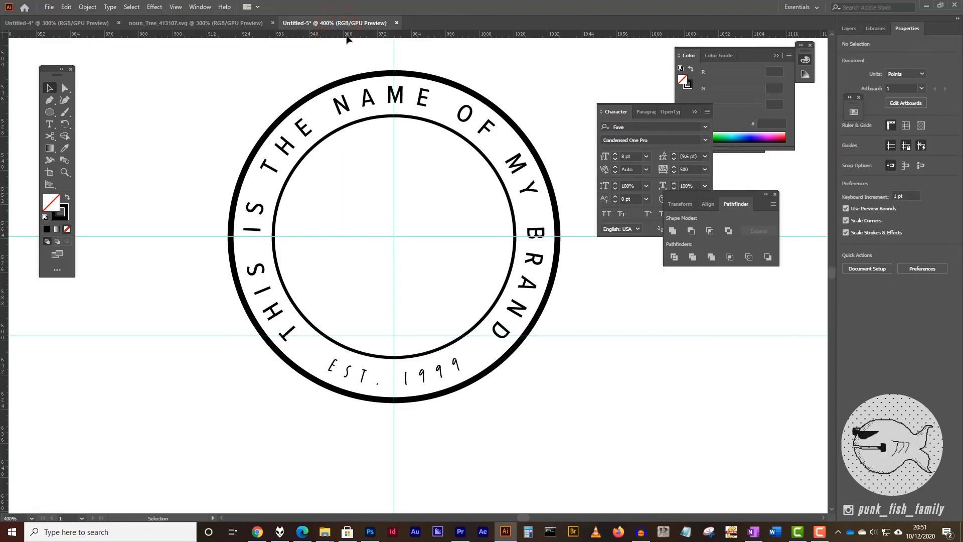
key("ctrl+v")
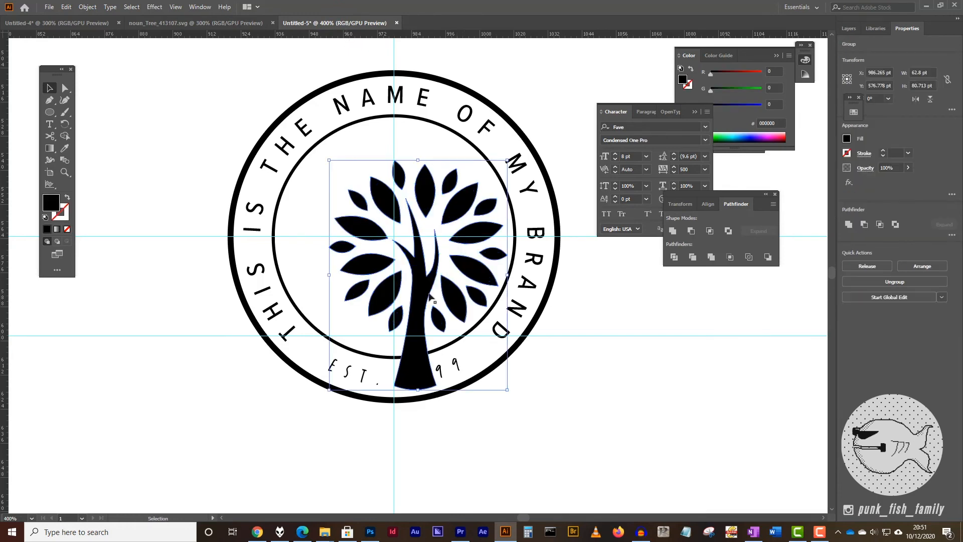
left_click_drag(420, 305, 397, 278)
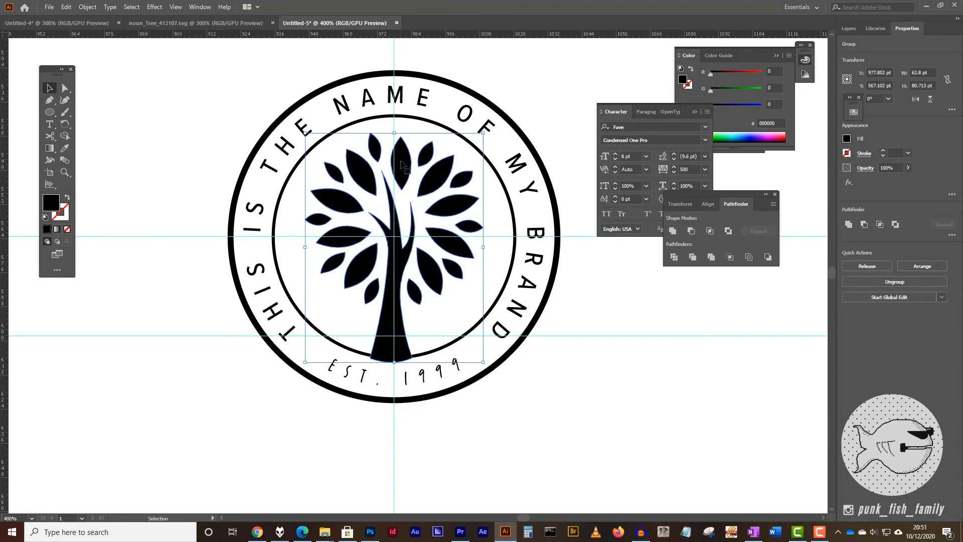
Enlarge the tree to about 66 by 85 pt and recentre it on the vertical guide, its trunk overlapping the inner ring
left_click_drag(401, 163, 400, 158)
left_click_drag(483, 358, 492, 369)
left_click_drag(403, 256, 395, 258)
left_click_drag(388, 323, 396, 324)
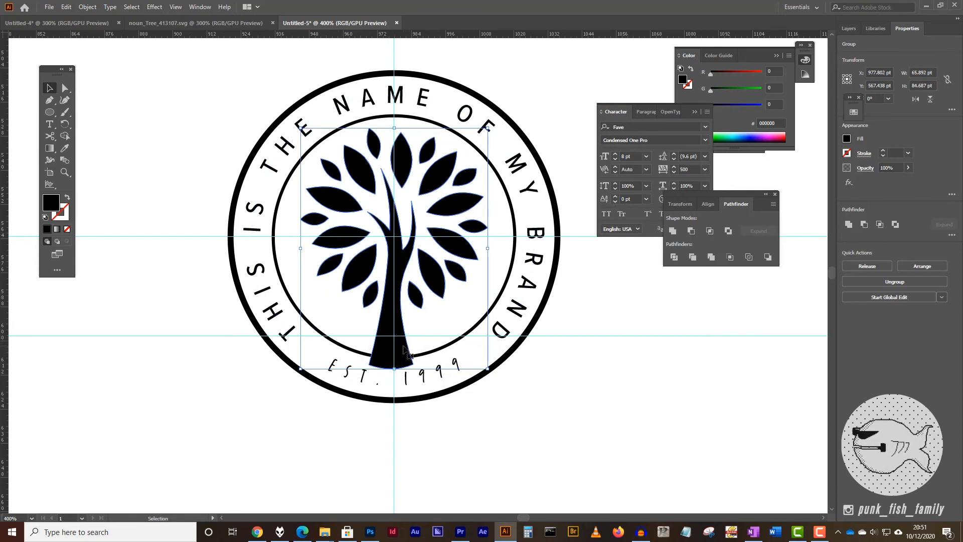
left_click(593, 389)
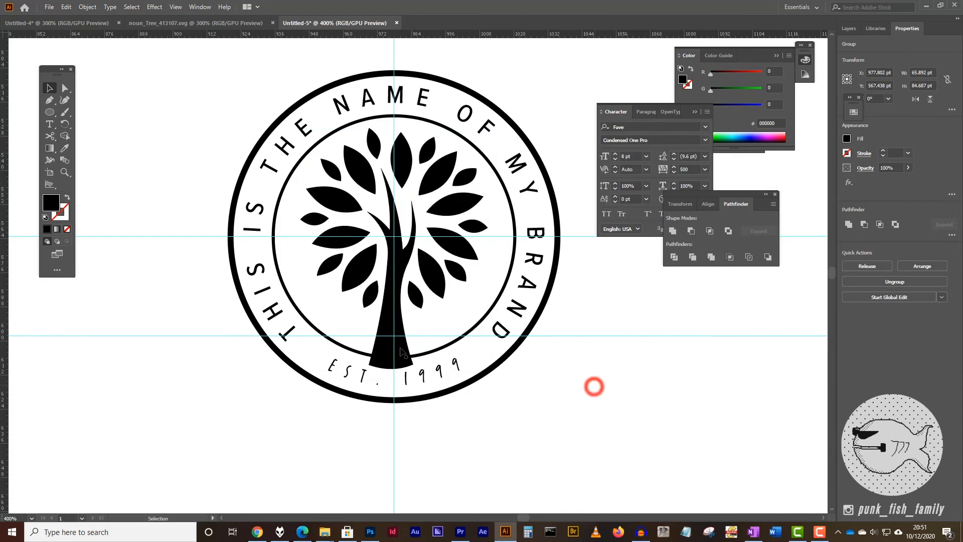
Draw an 82 pt black-filled circle over the tree, centred on the guide intersection
left_click(50, 114)
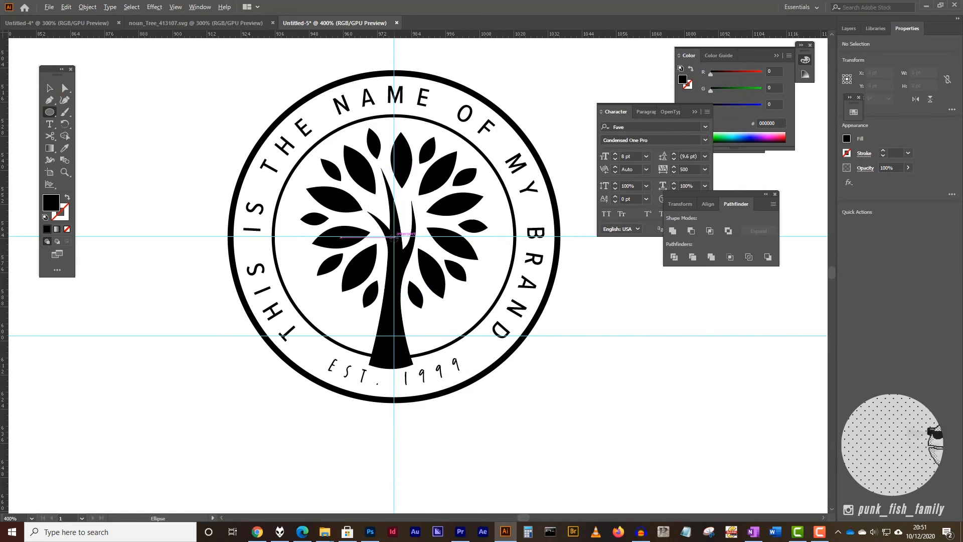
key("alt")
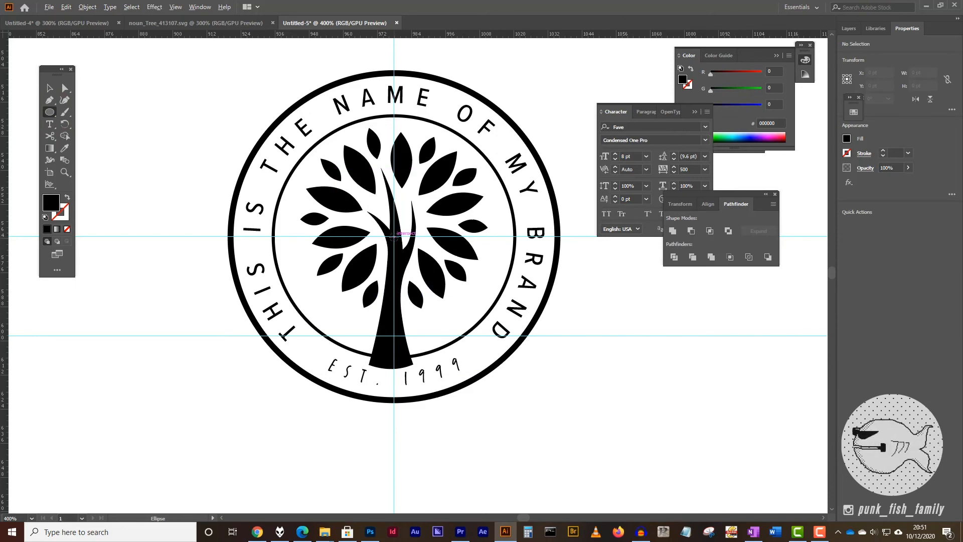
left_click(394, 235, "alt")
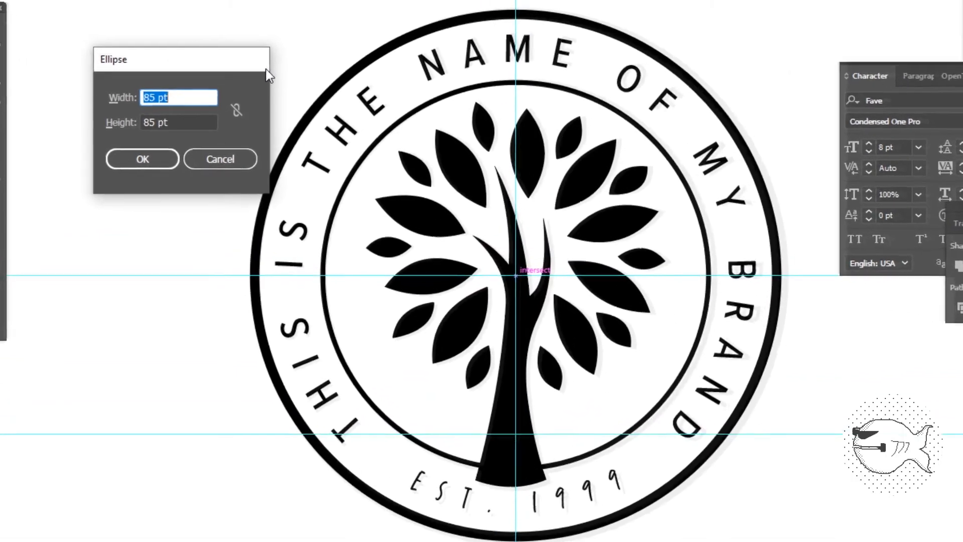
type("8")
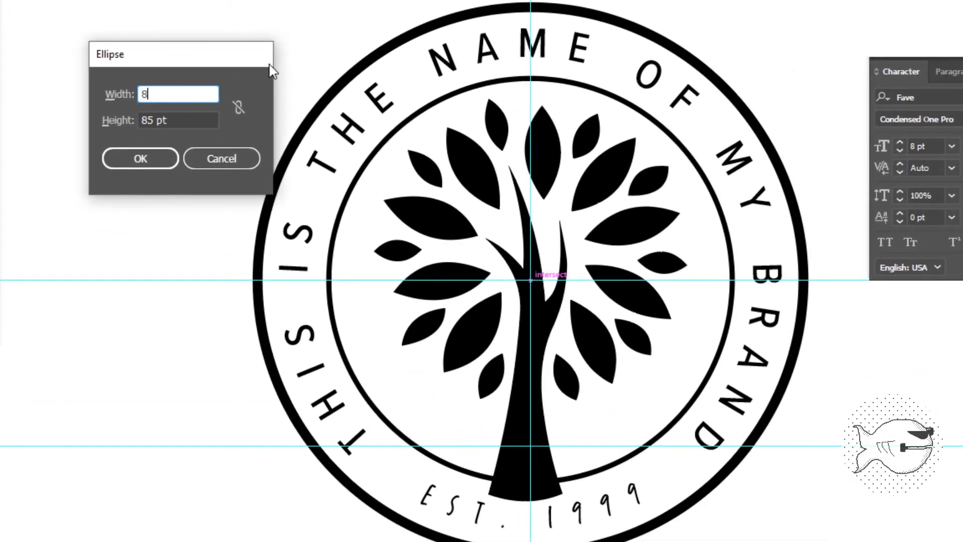
type("2")
key("Tab")
type("82")
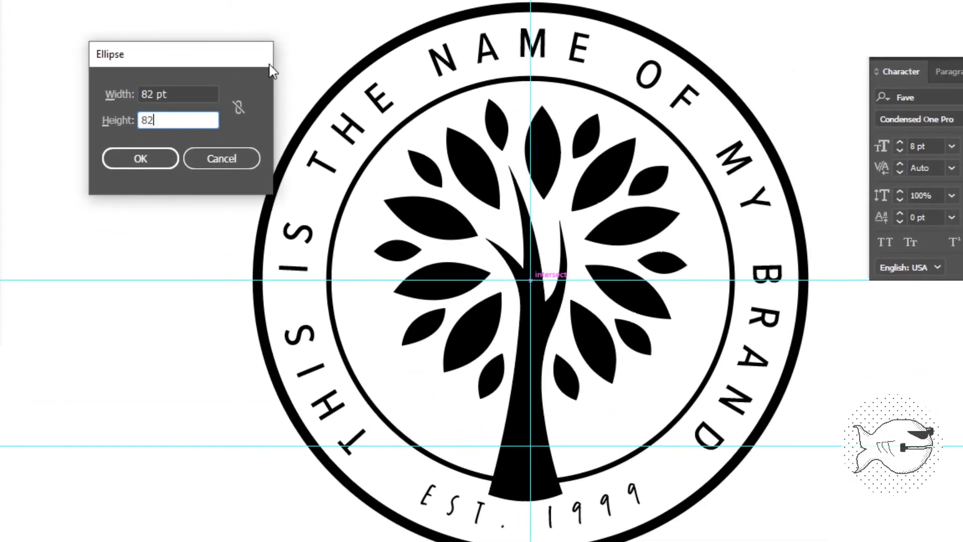
key("Tab")
left_click(152, 157)
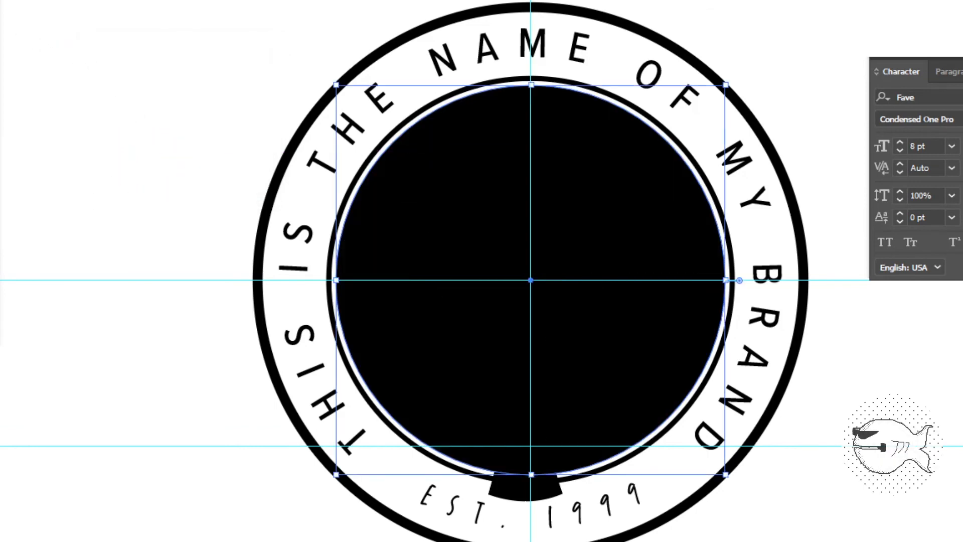
Select the black circle covering the tree and move the floating Pathfinder panel closer to the badge, above the character settings
left_click(93, 47)
left_click(514, 127)
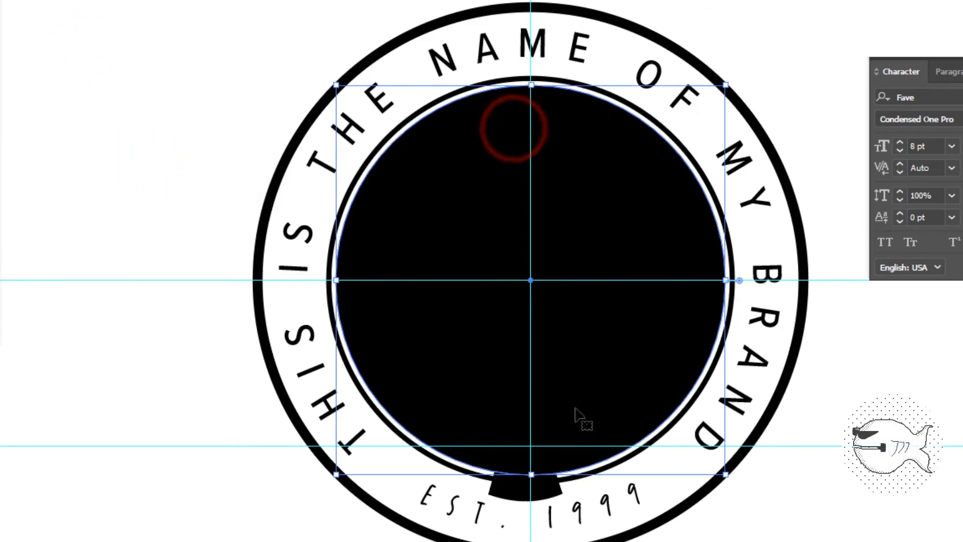
left_click(549, 490)
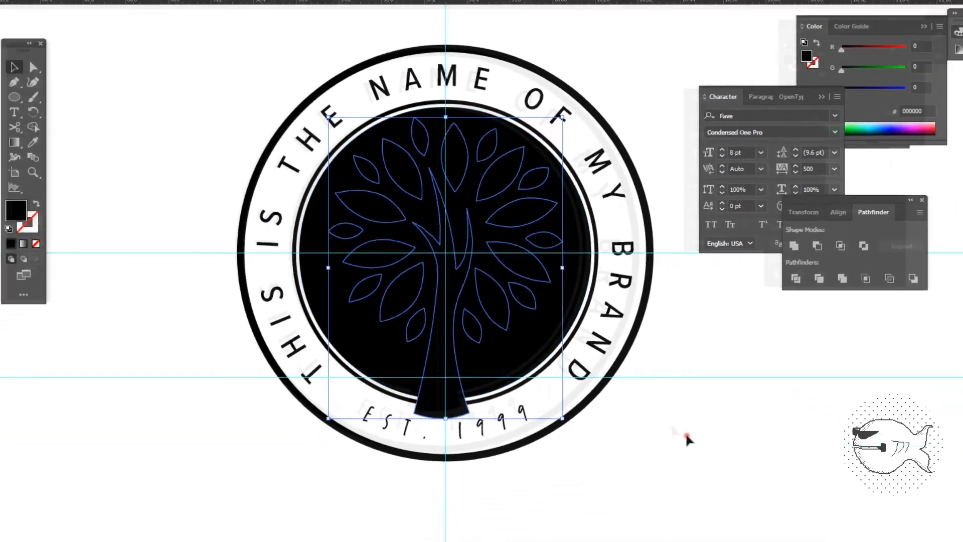
left_click(853, 525)
left_click(478, 279)
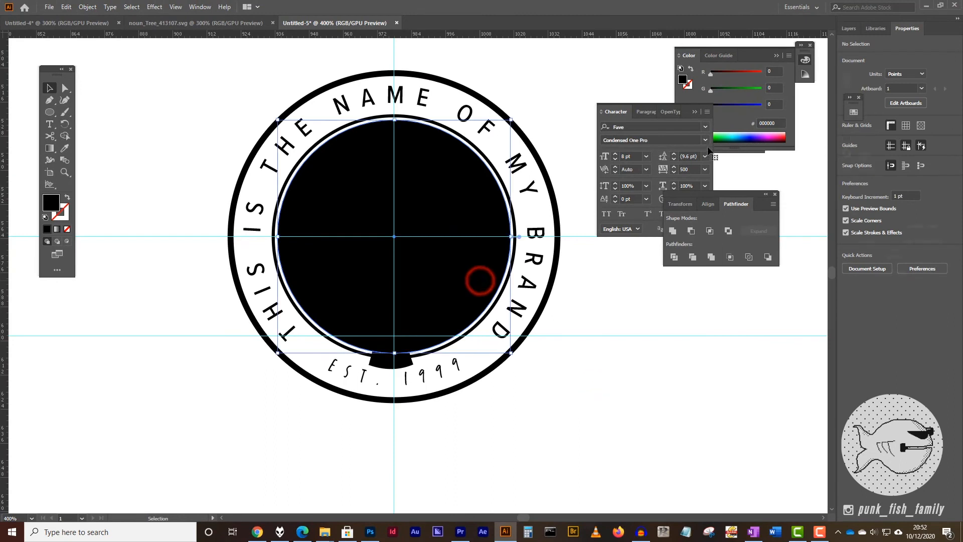
left_click_drag(735, 194, 599, 56)
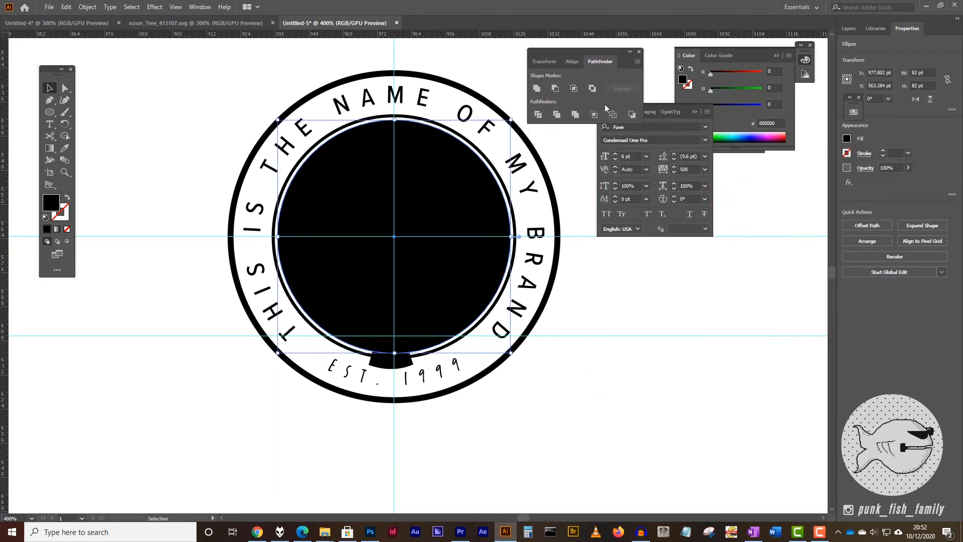
Select the black circle together with the tree and apply the Pathfinder Crop operation to trim the trunk to the circle's edge
left_click(624, 353)
left_click(450, 165)
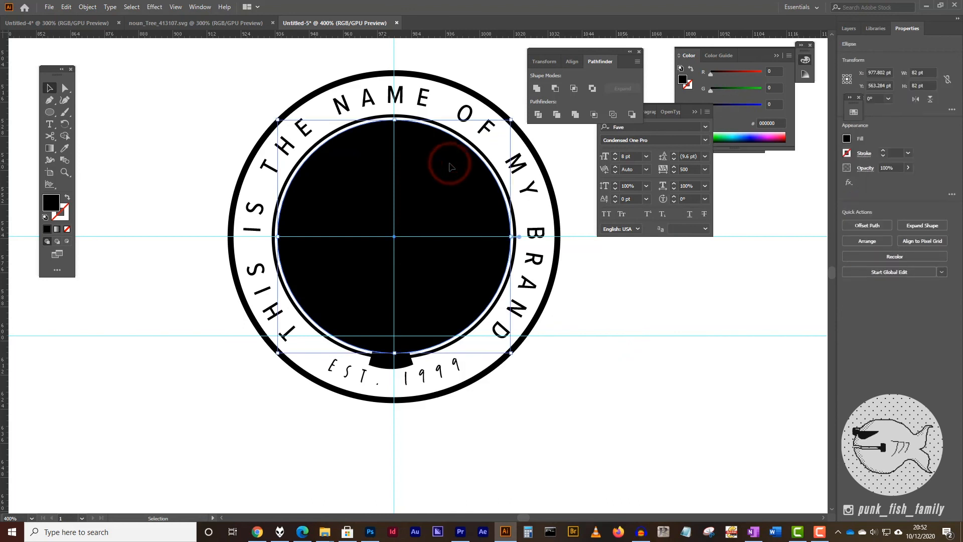
left_click(407, 362, "shift")
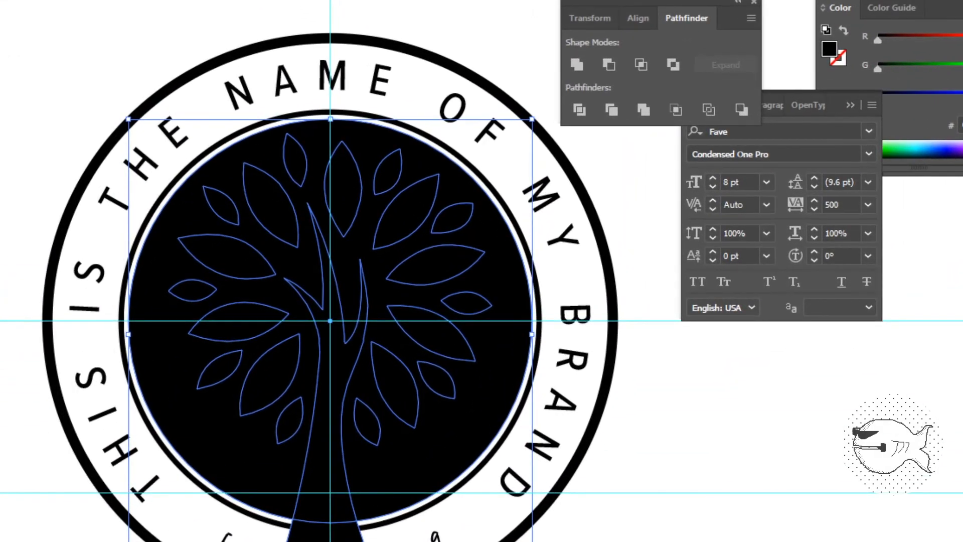
key("alt+w")
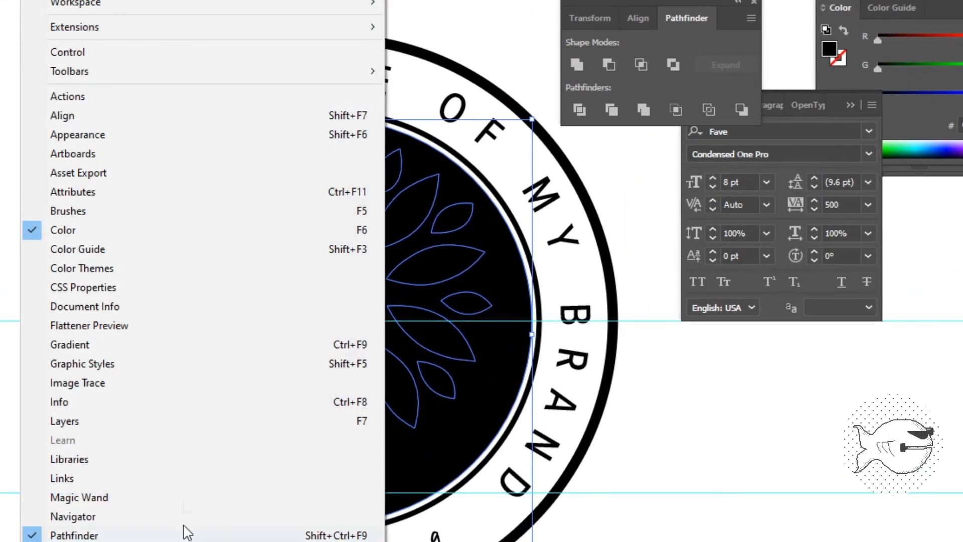
left_click(647, 9)
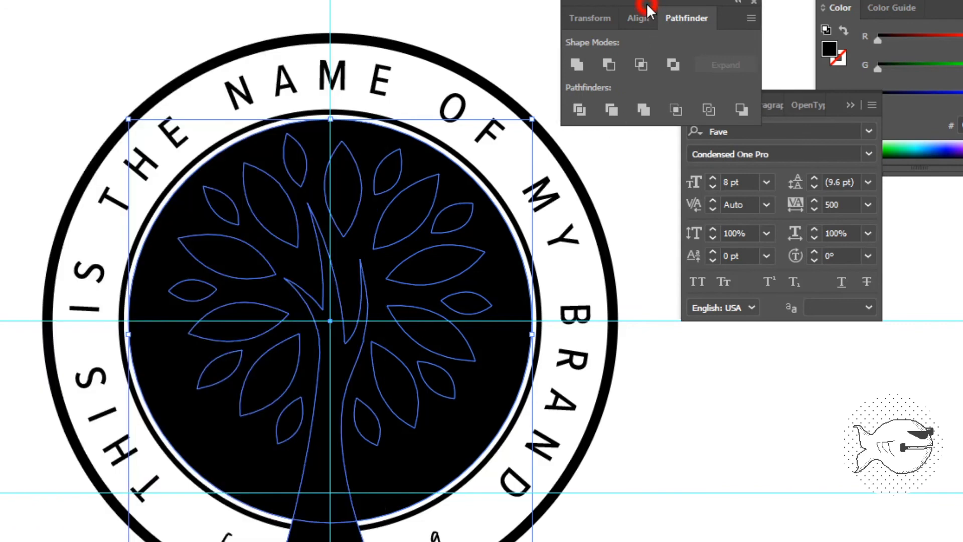
left_click(674, 110)
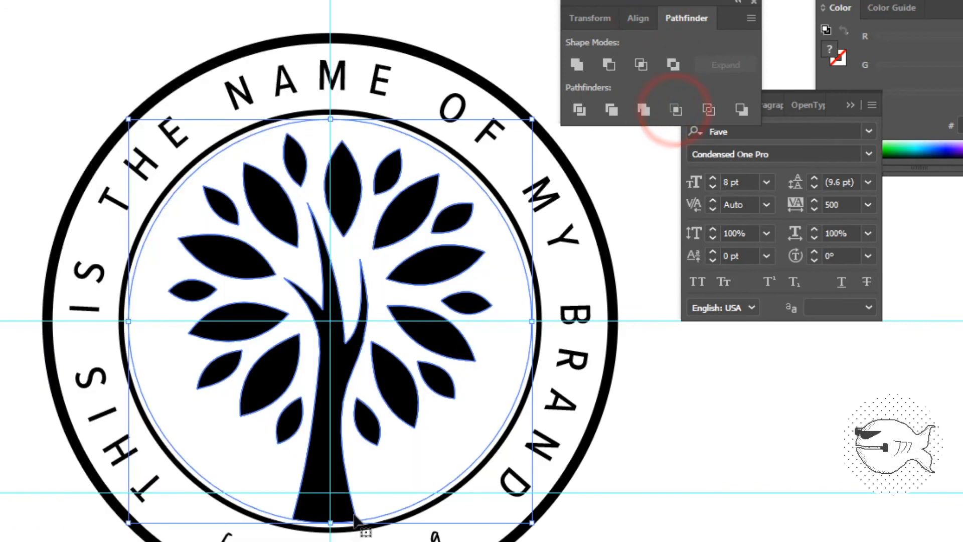
left_click(686, 510)
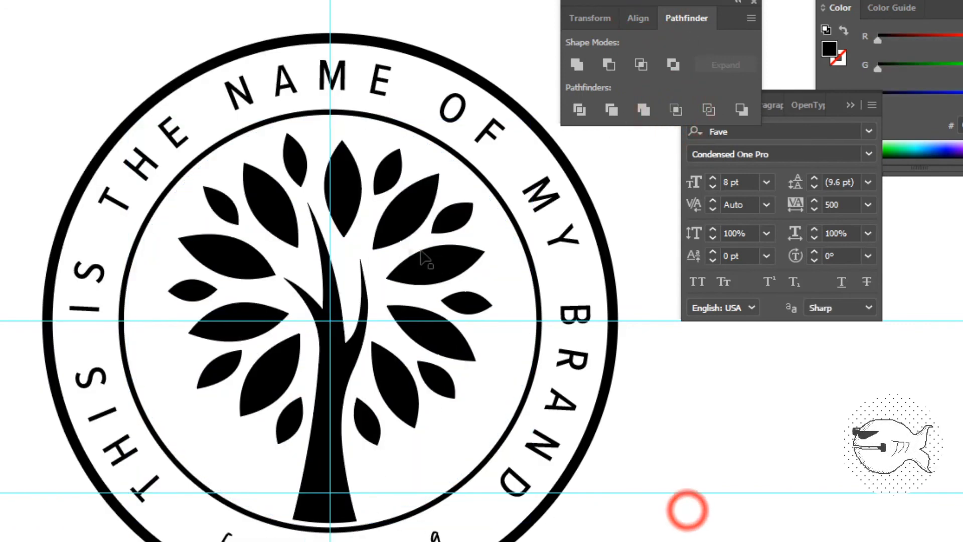
left_click(323, 386)
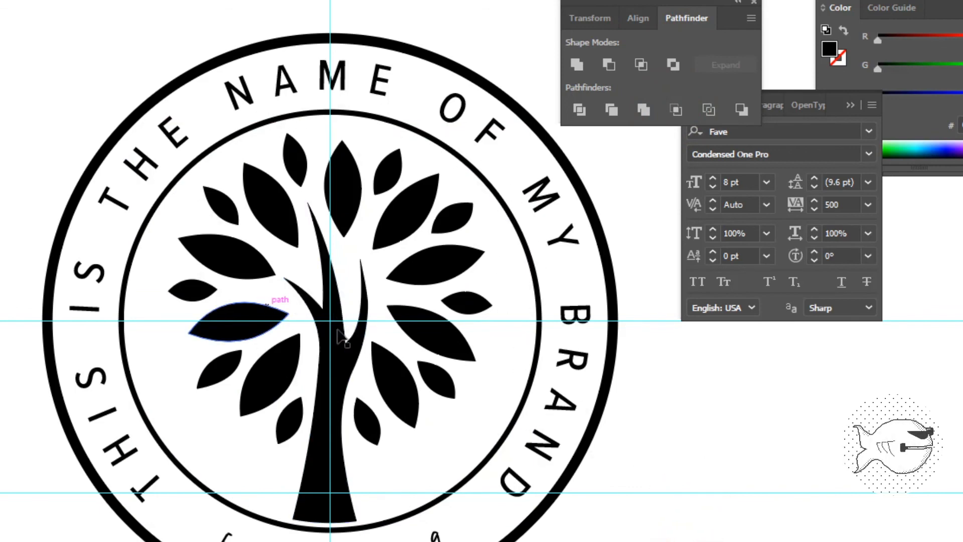
left_click(392, 455)
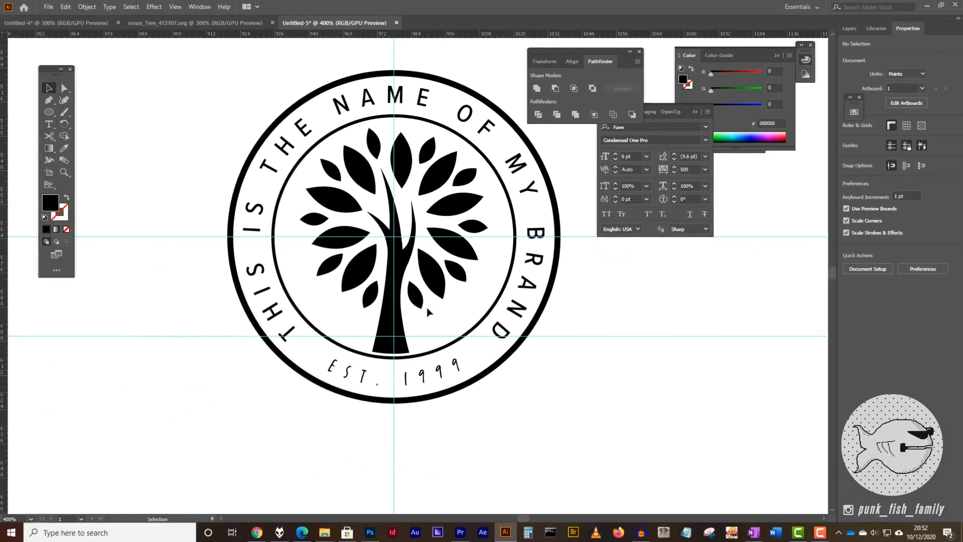
Ungroup the cropped tree artwork and delete the unpainted compound path left over from the circle
left_click(333, 204)
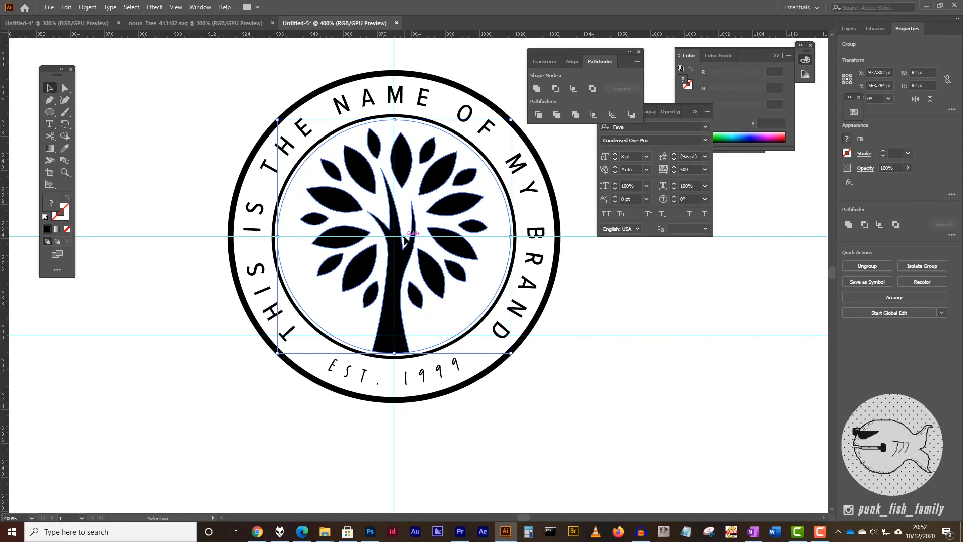
left_click(87, 8)
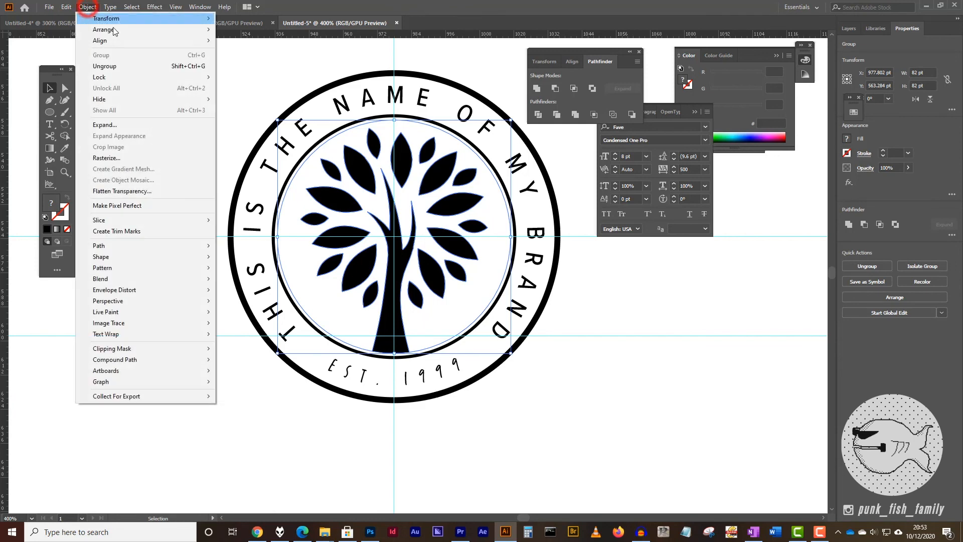
left_click(147, 70)
left_click(191, 73)
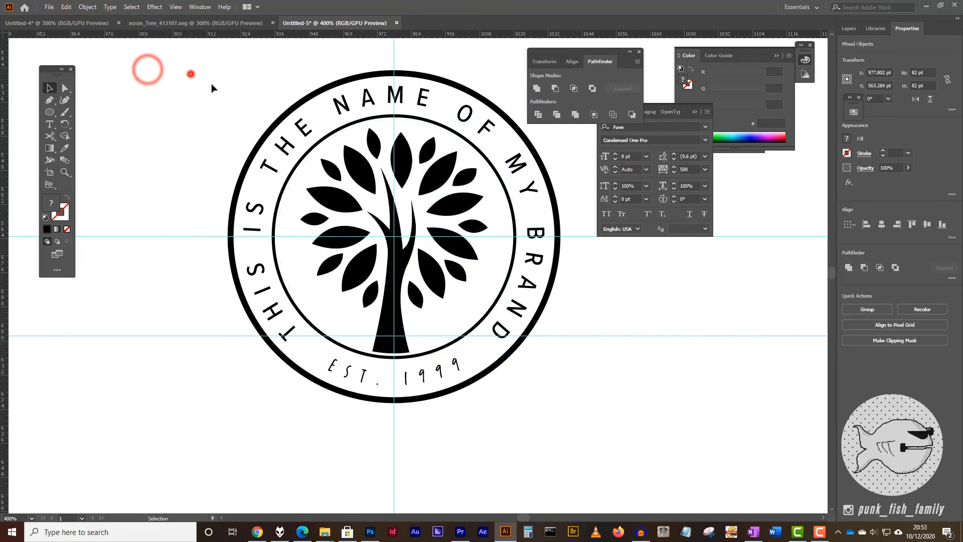
left_click(311, 154)
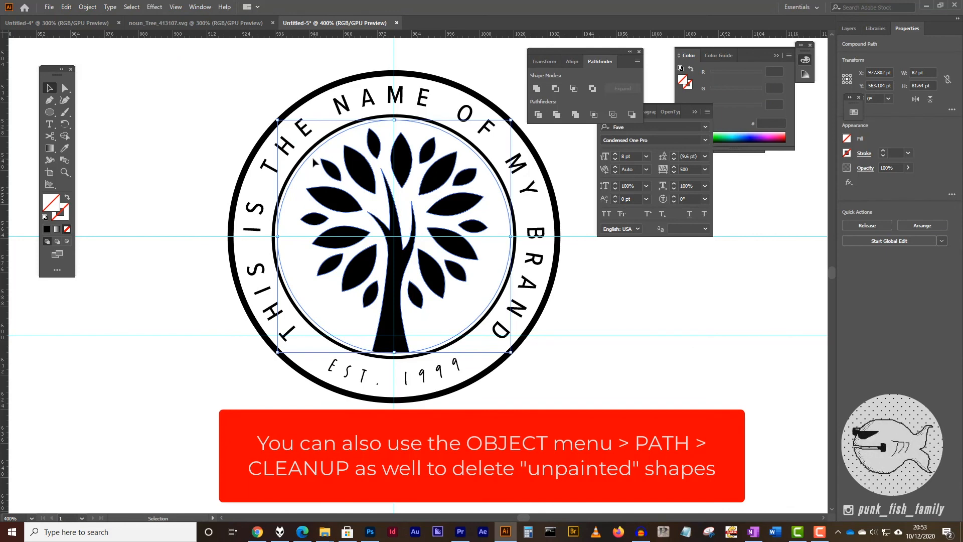
key("Delete")
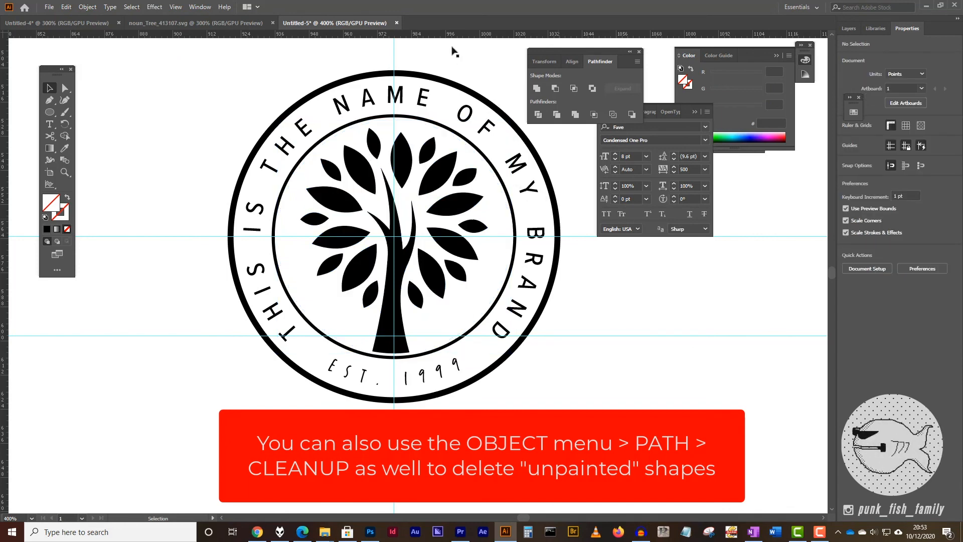
Hide the guides and show the whole badge at 300% zoom
left_click(176, 6)
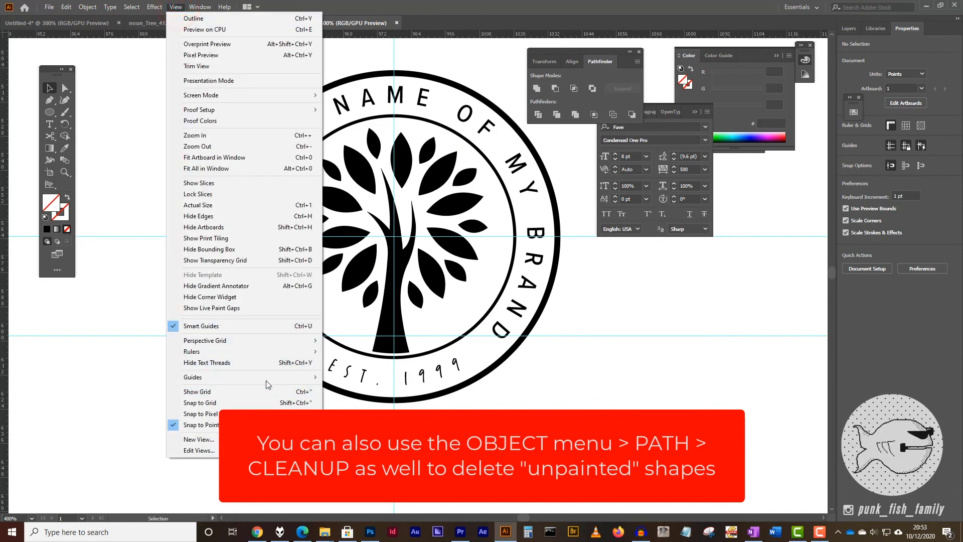
left_click(266, 377)
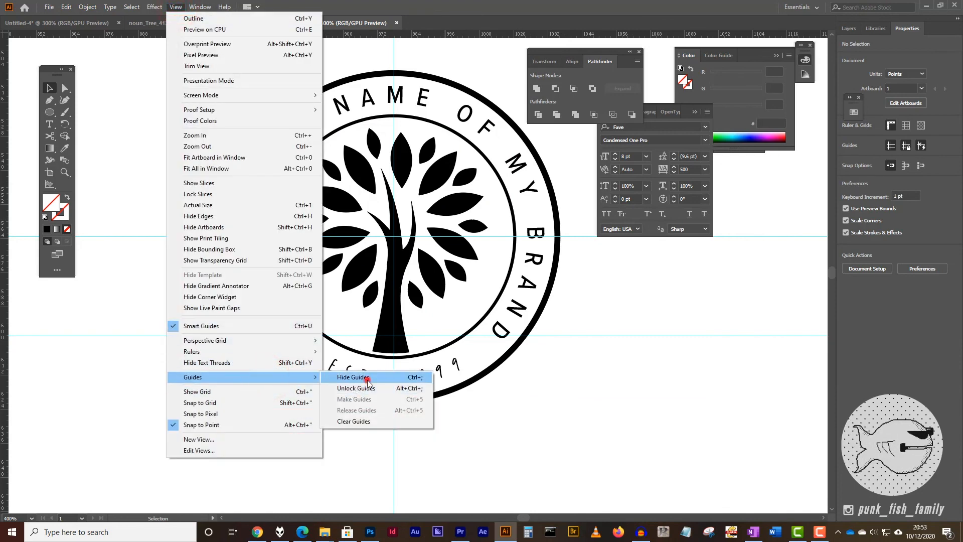
left_click(368, 379)
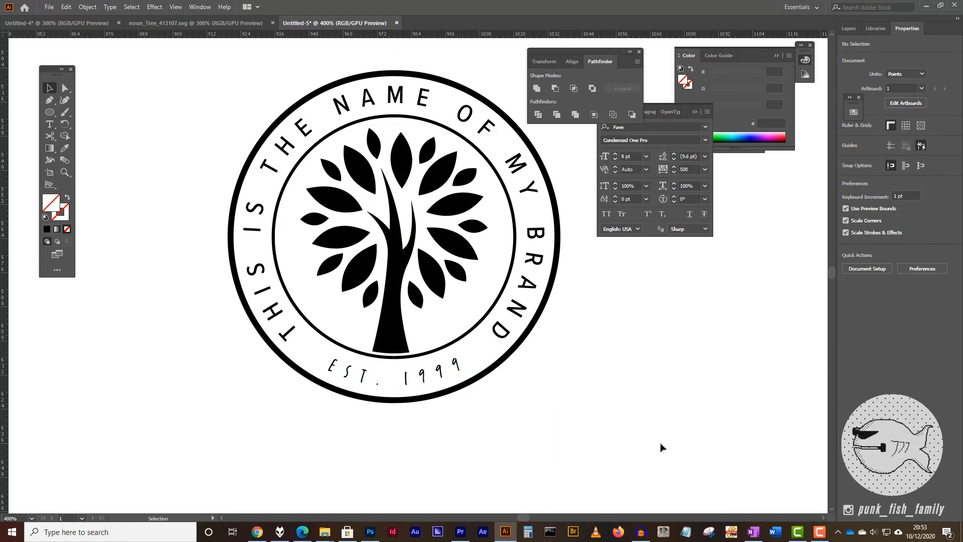
key("ctrl+minus")
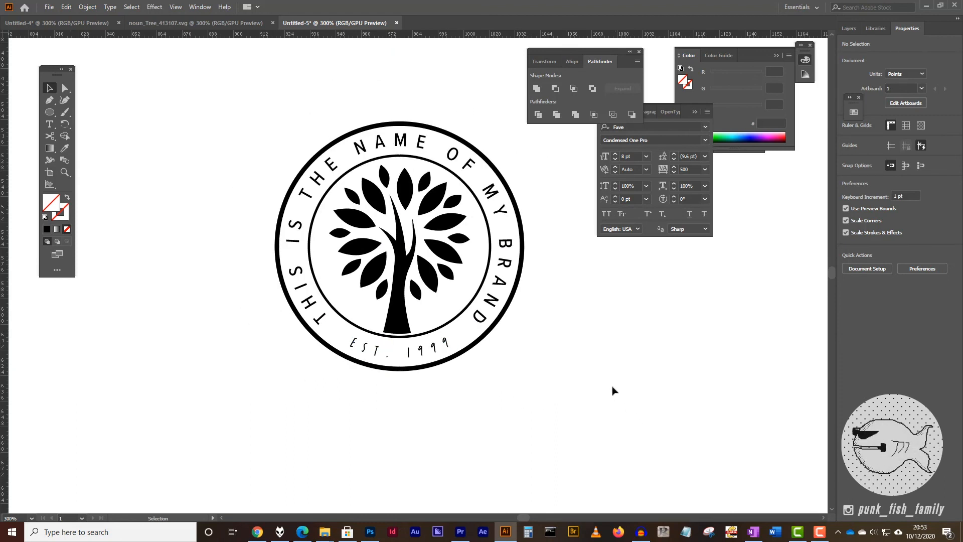
left_click_drag(600, 380, 555, 370)
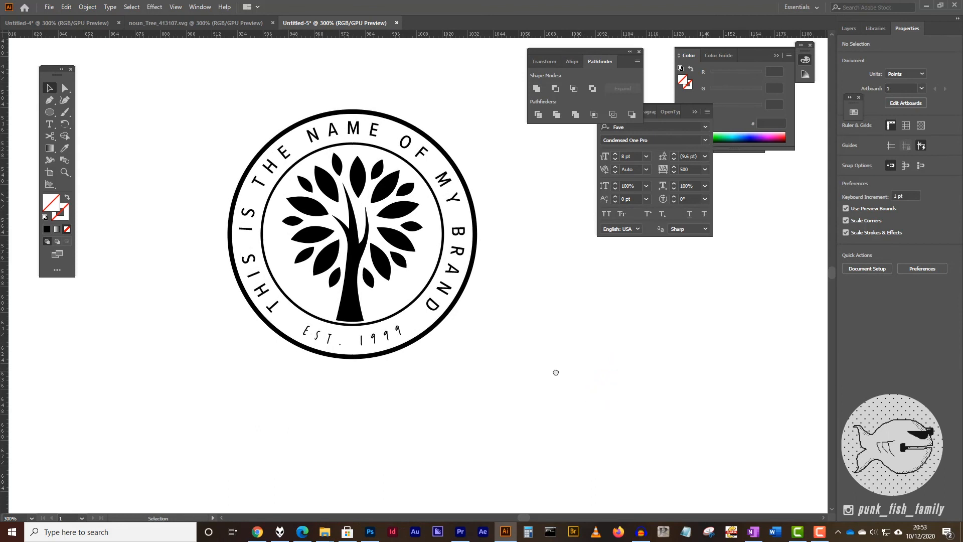